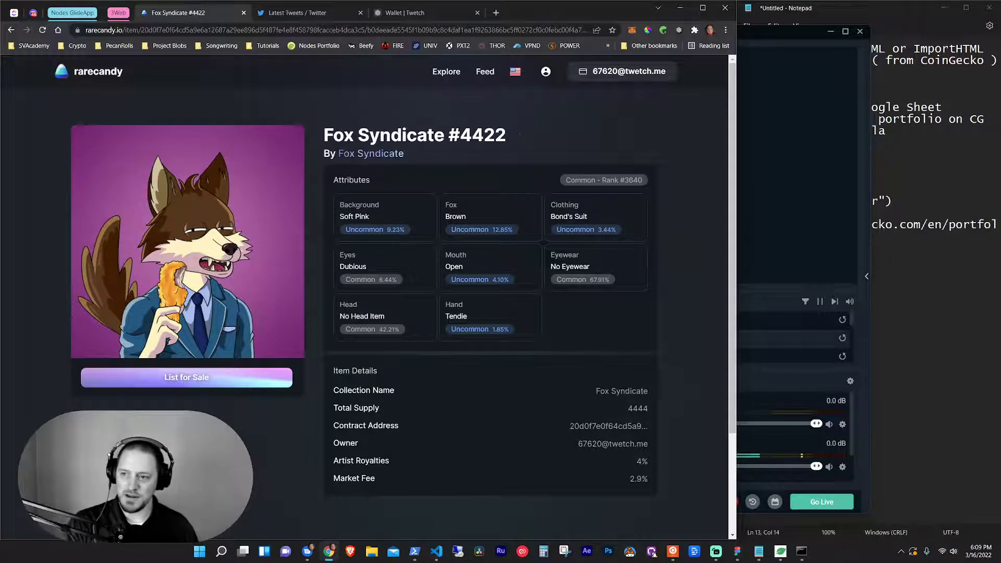
Check the ImportXML notes, then open a blank browser tab beside the Fox Syndicate #4422 page.
left_click(942, 107)
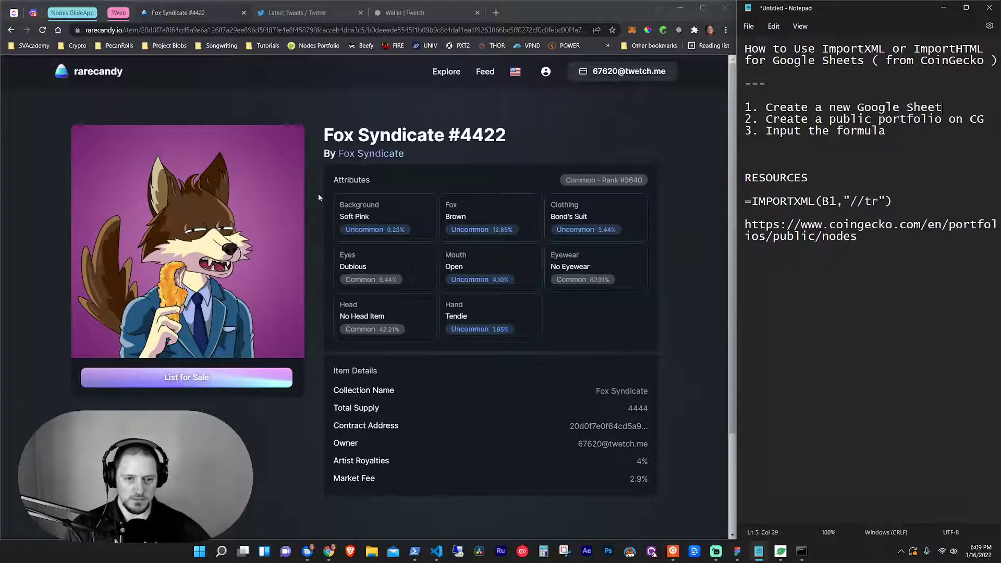
left_click(313, 257)
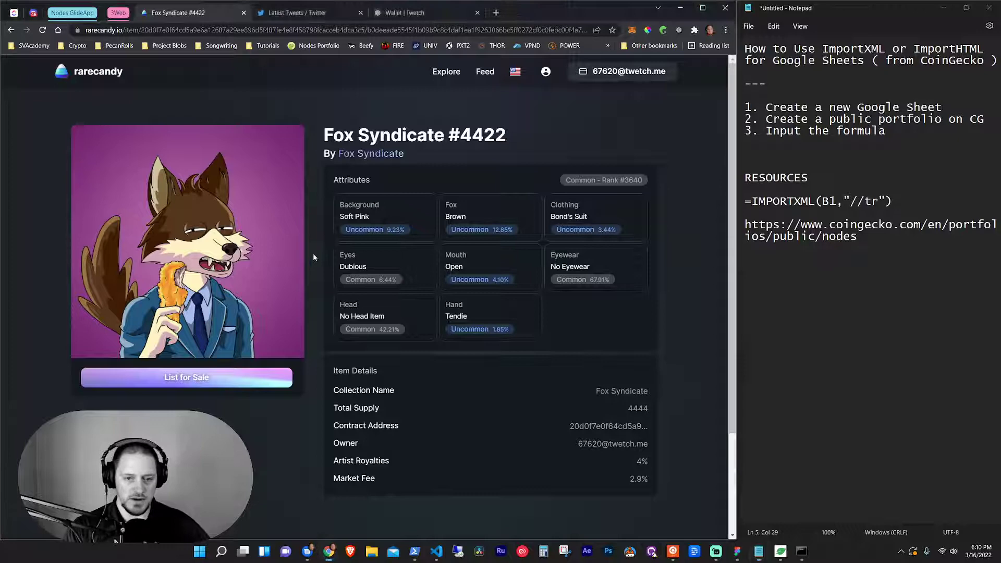
scroll(313, 257, "down", 3)
scroll(313, 256, "up", 3)
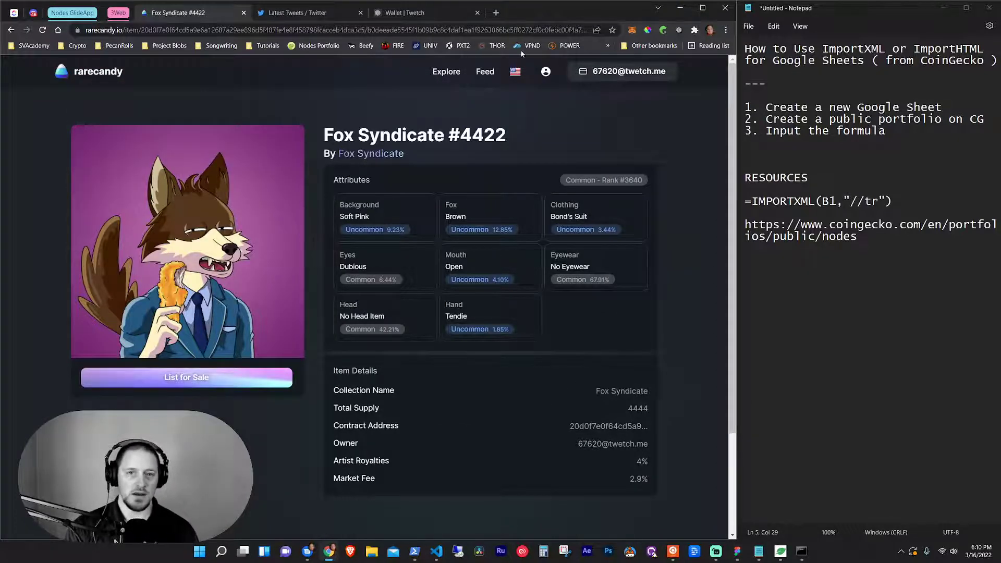
left_click(858, 237)
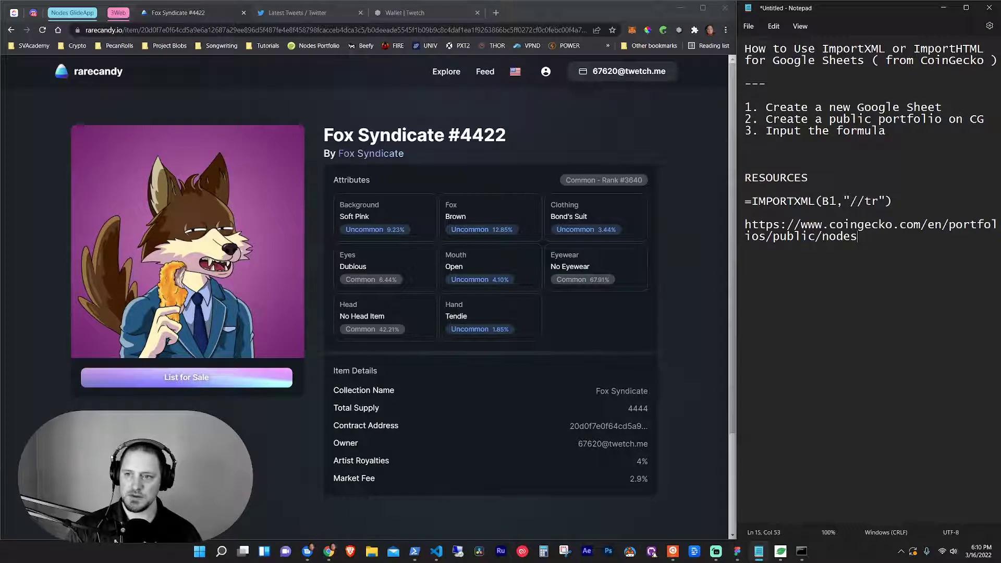
left_click(495, 12)
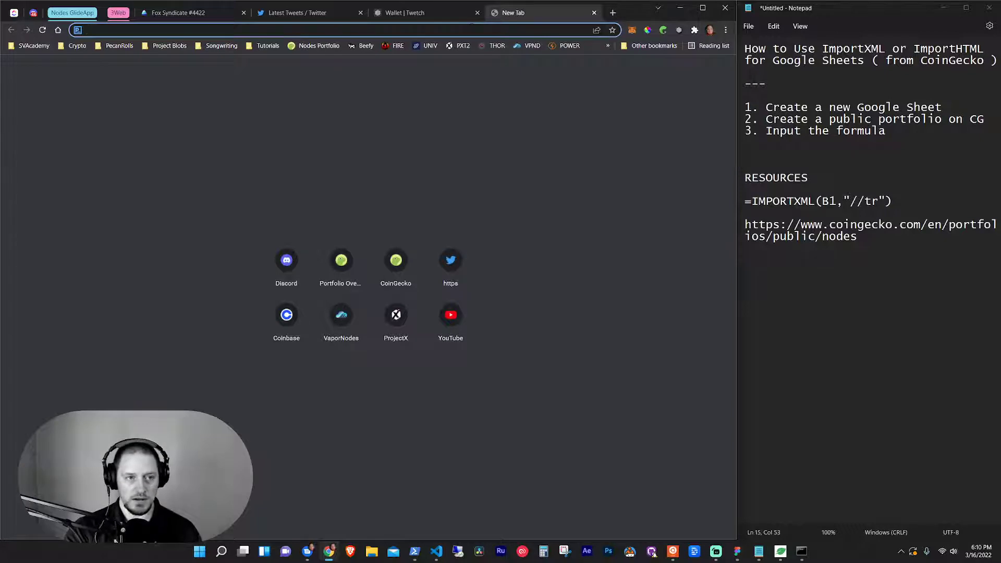
Create a blank spreadsheet via sheets.new at 125% zoom and dismiss the people chips notice.
type("sheets.")
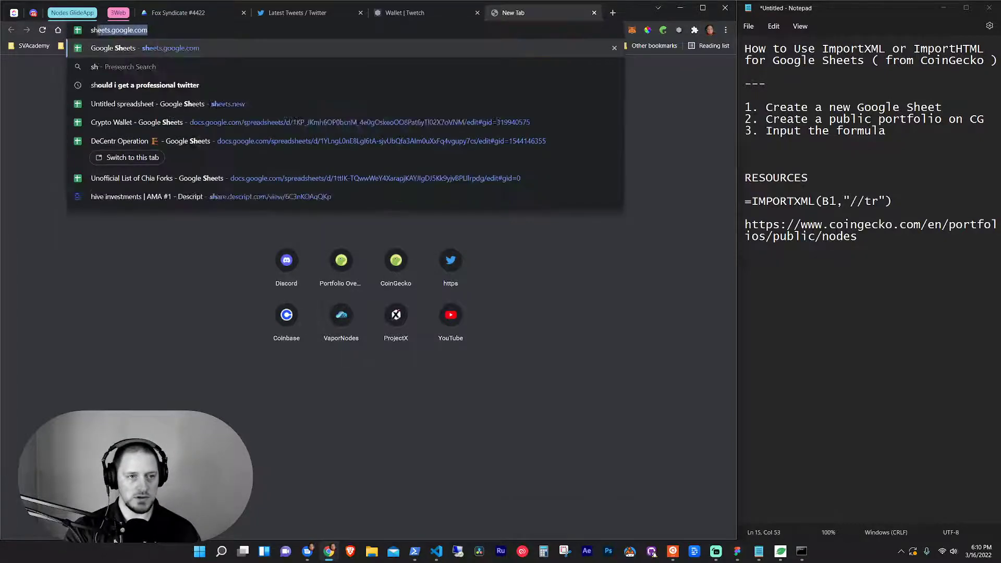
type("new")
key("Return")
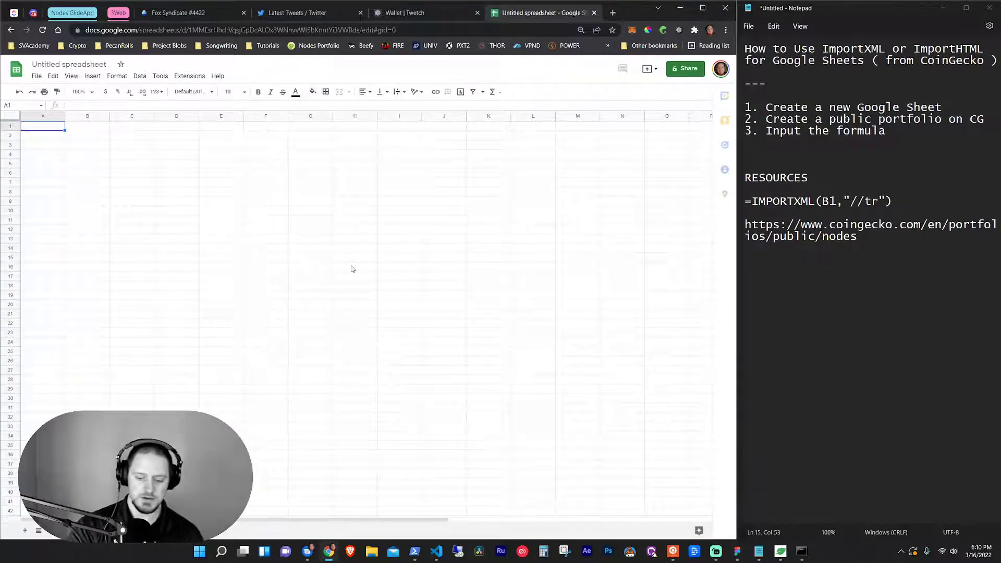
key("ctrl+plus")
key("ctrl+plus")
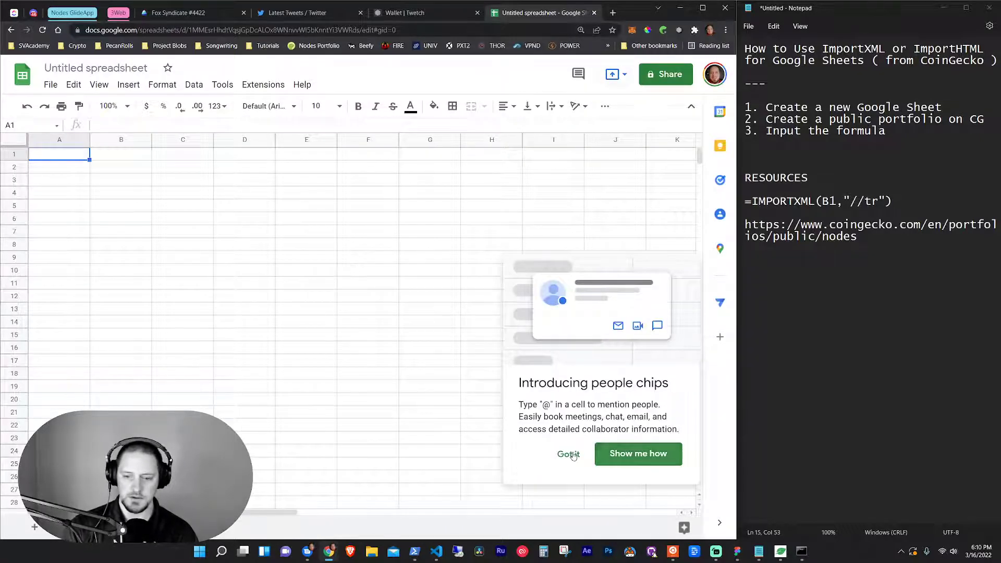
left_click(573, 455)
Rename the spreadsheet to 'CoinGecko Public Portfolio'.
left_click(56, 67)
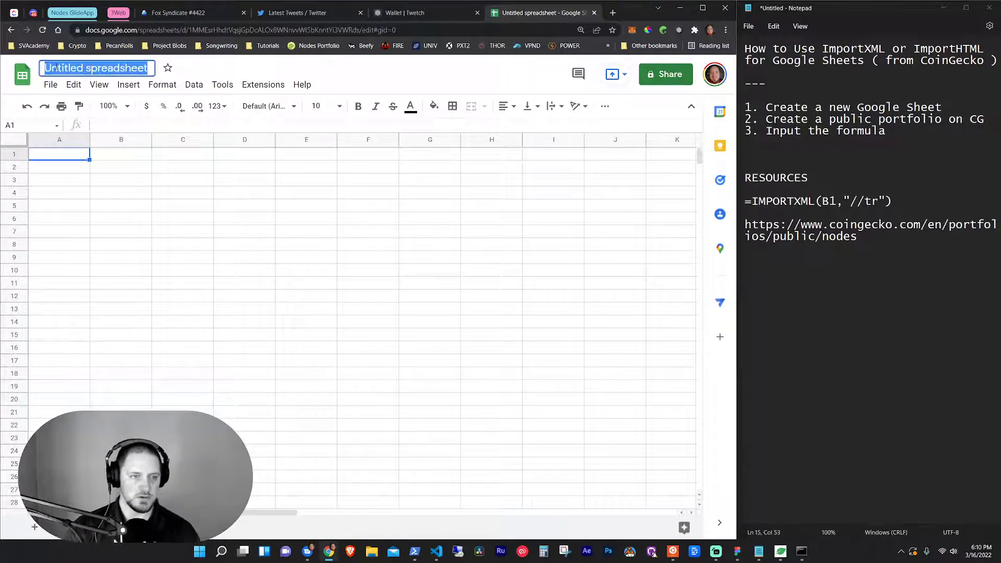
type("Coin")
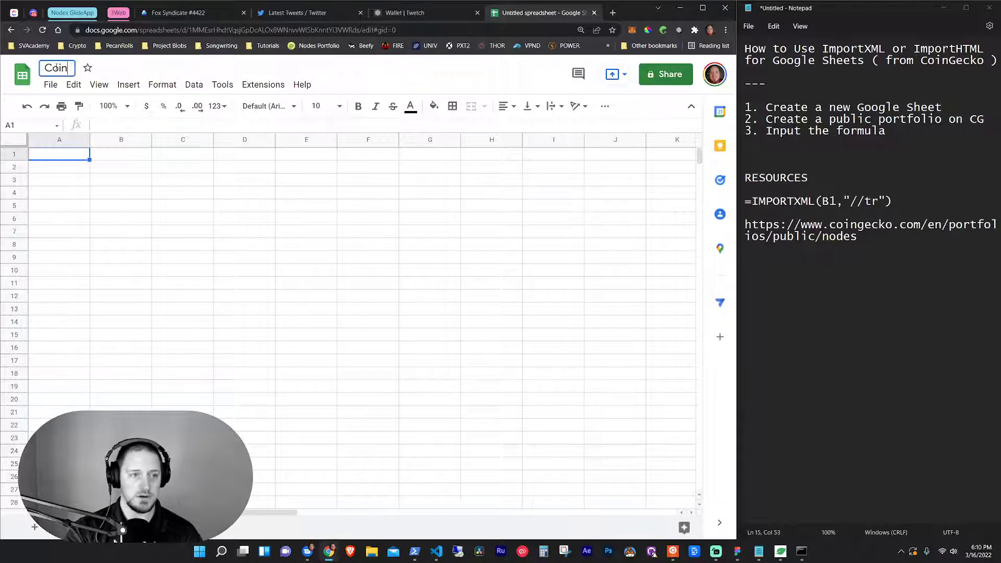
type("Gecko Publ")
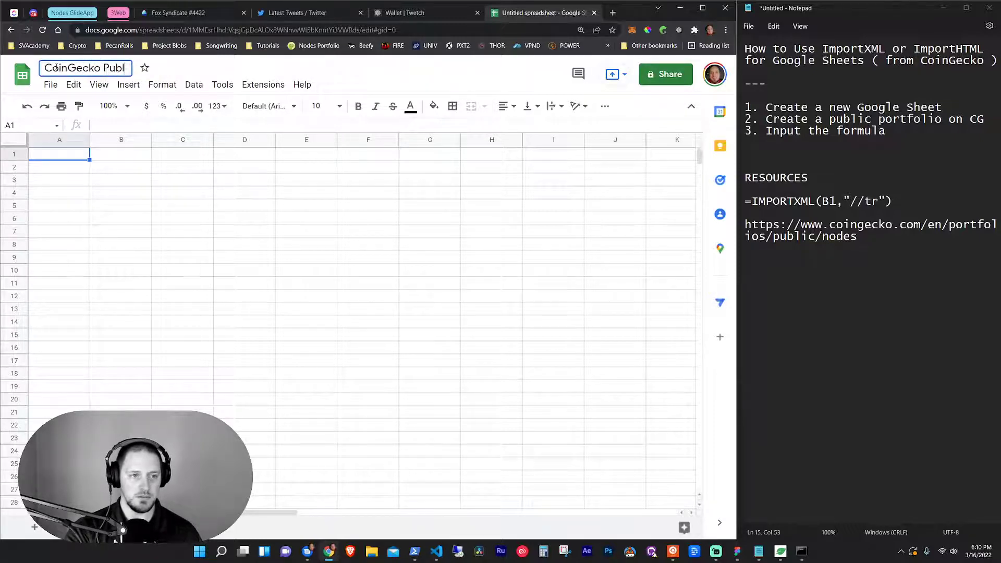
type("ic Portfolio")
key("Return")
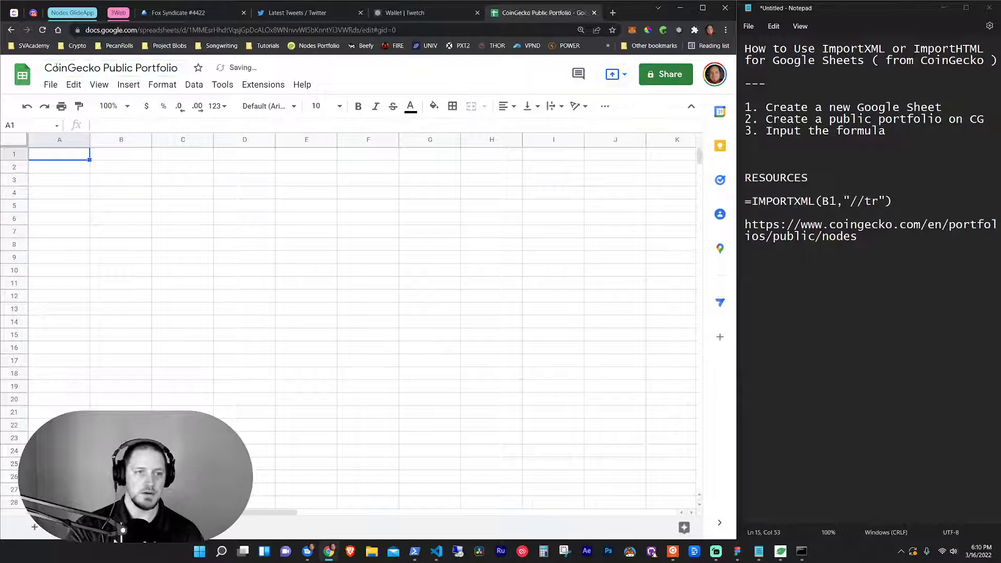
Load coingecko.com in a new tab and open the Nodes portfolio.
left_click(616, 14)
type("coinge")
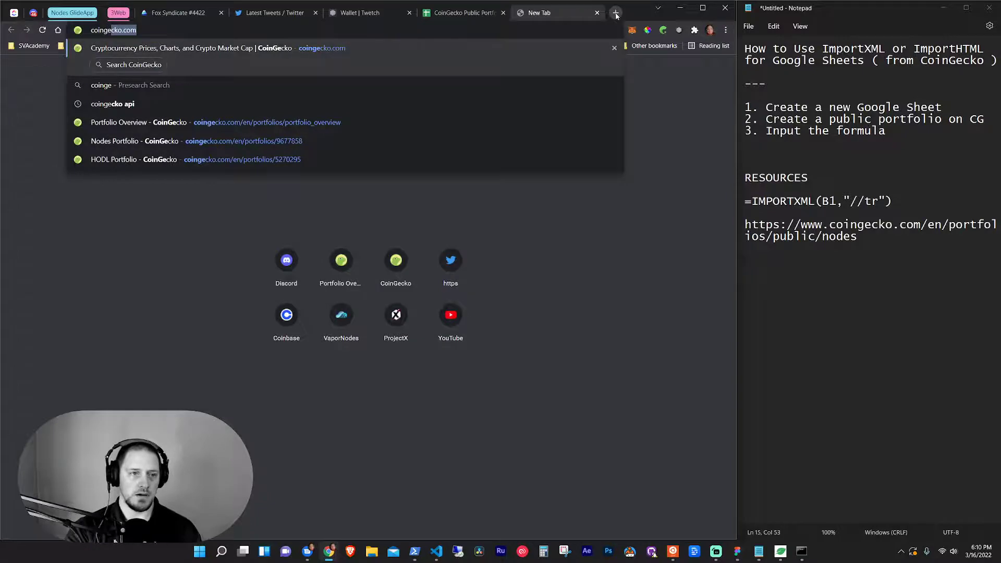
key("Return")
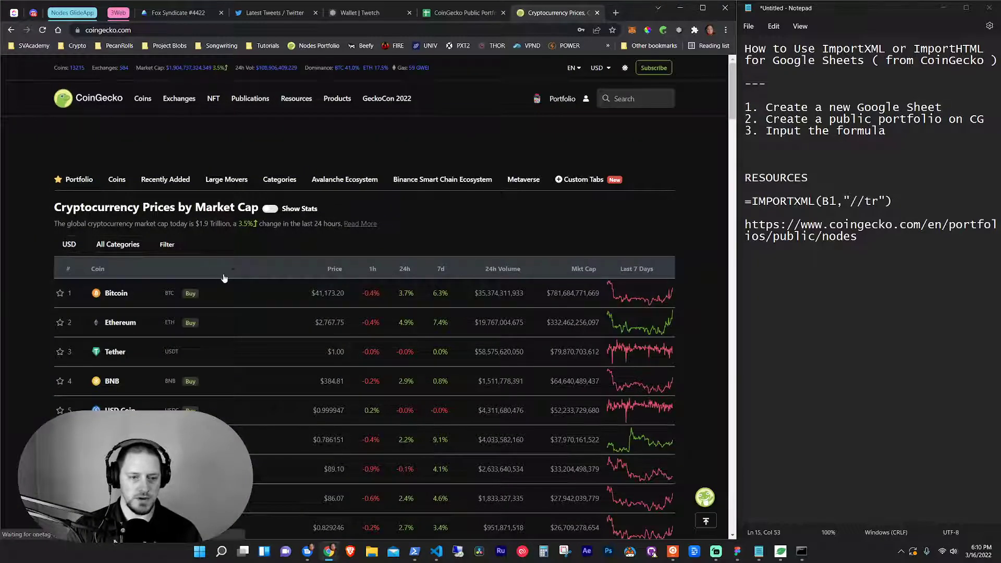
mouse_move(562, 99)
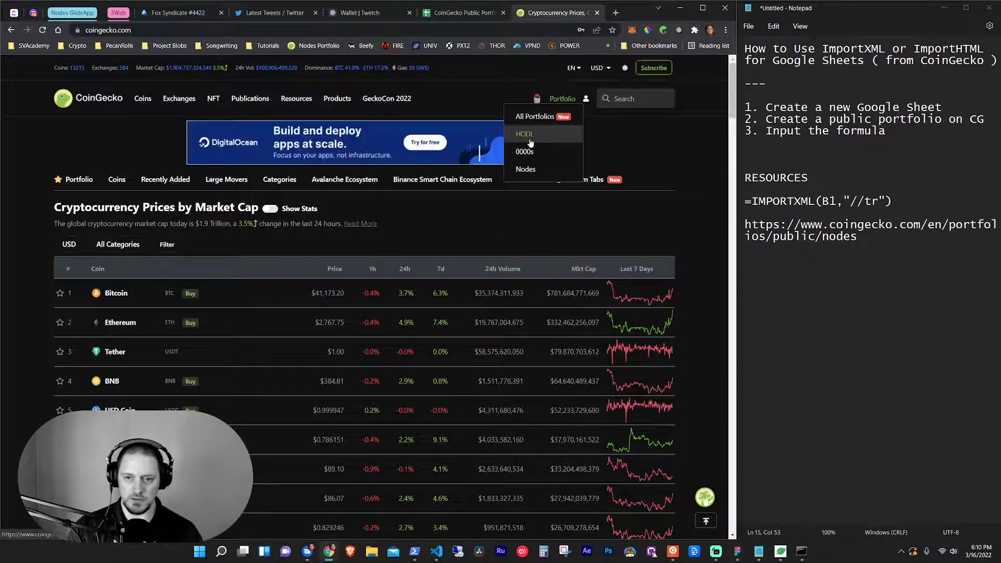
left_click(527, 170)
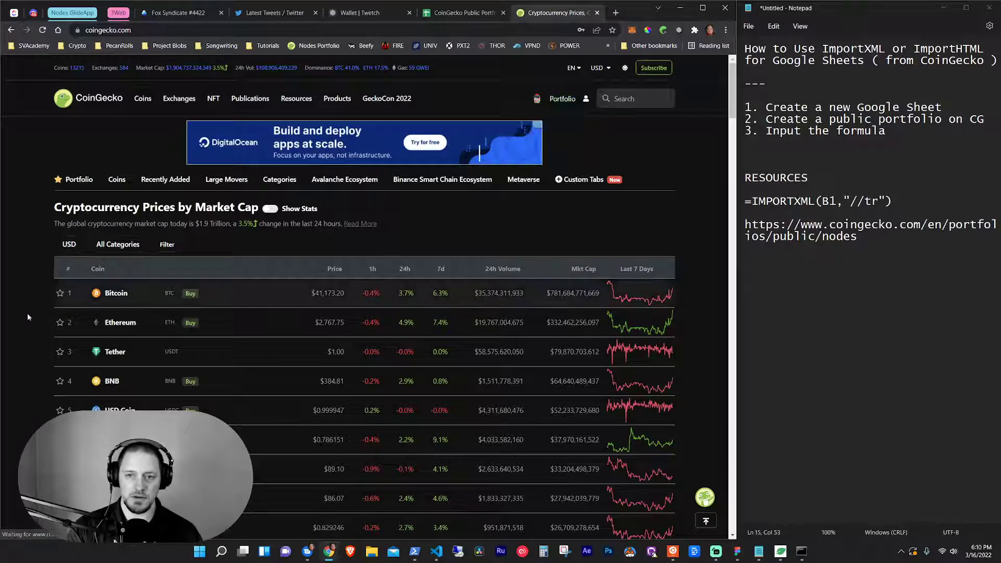
scroll(389, 259, "down", 2)
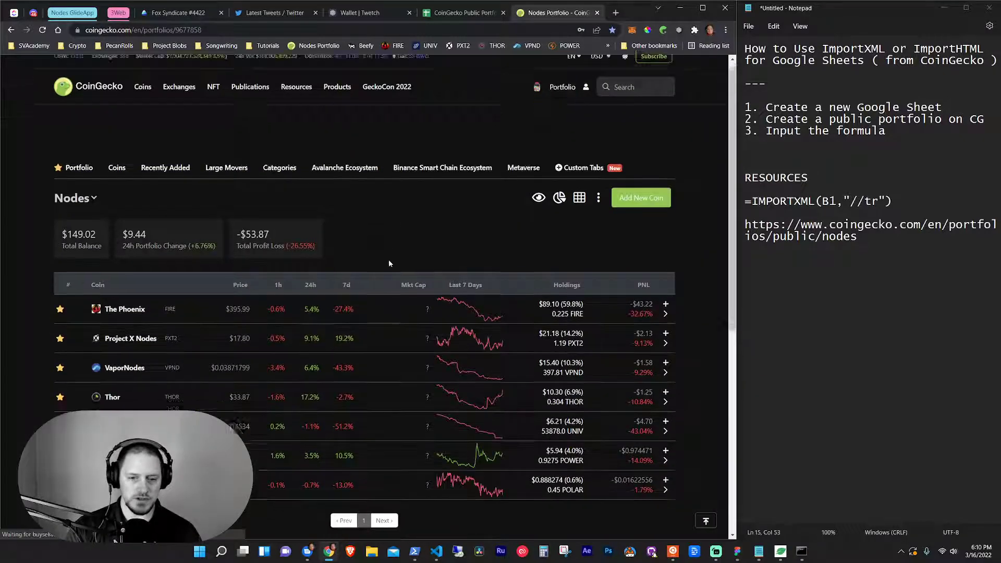
scroll(369, 300, "up", 1)
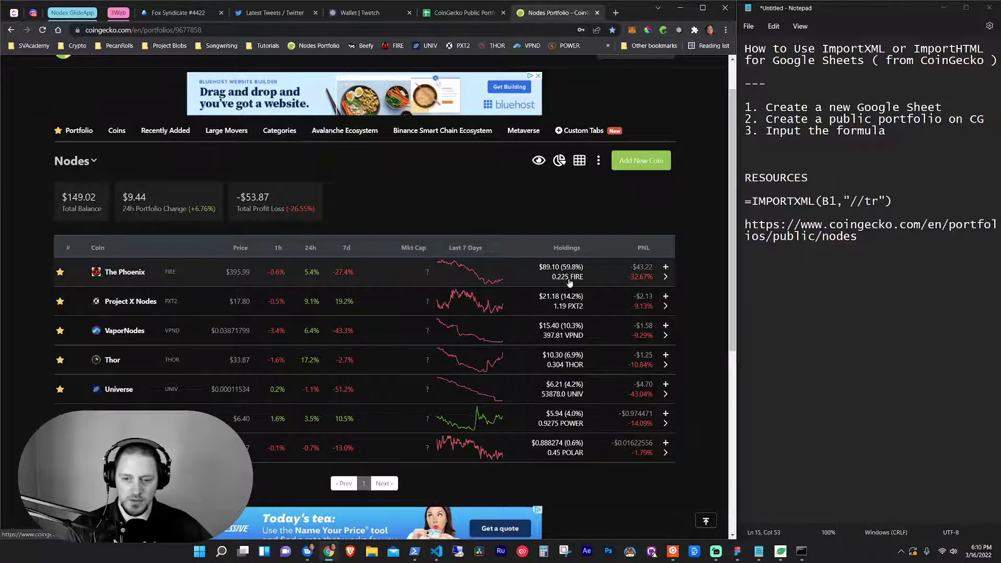
Highlight the portfolio's $149.02 balance, $9.44 24h change and -$53.87 profit/loss.
left_click_drag(59, 196, 96, 202)
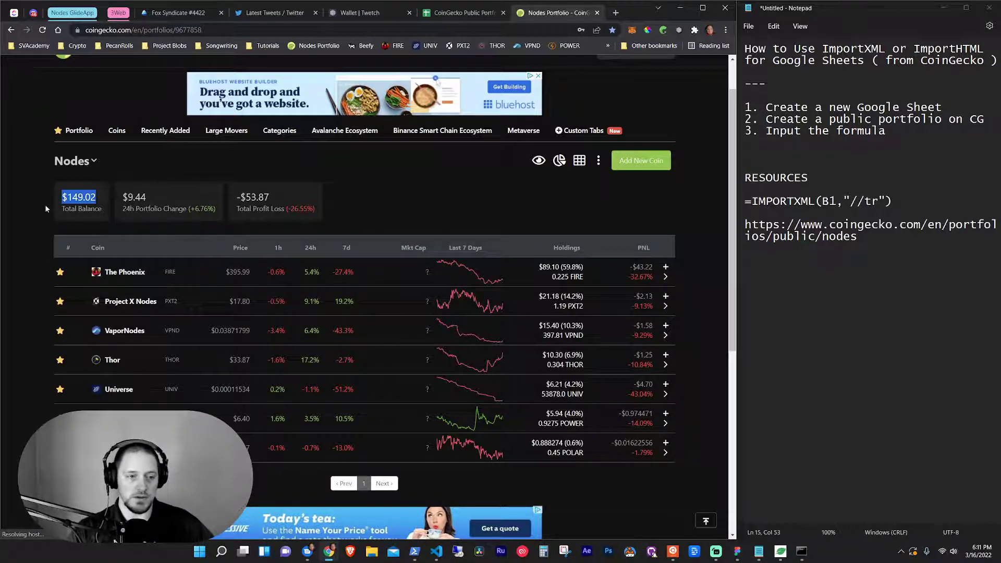
left_click(103, 207)
left_click_drag(122, 197, 162, 209)
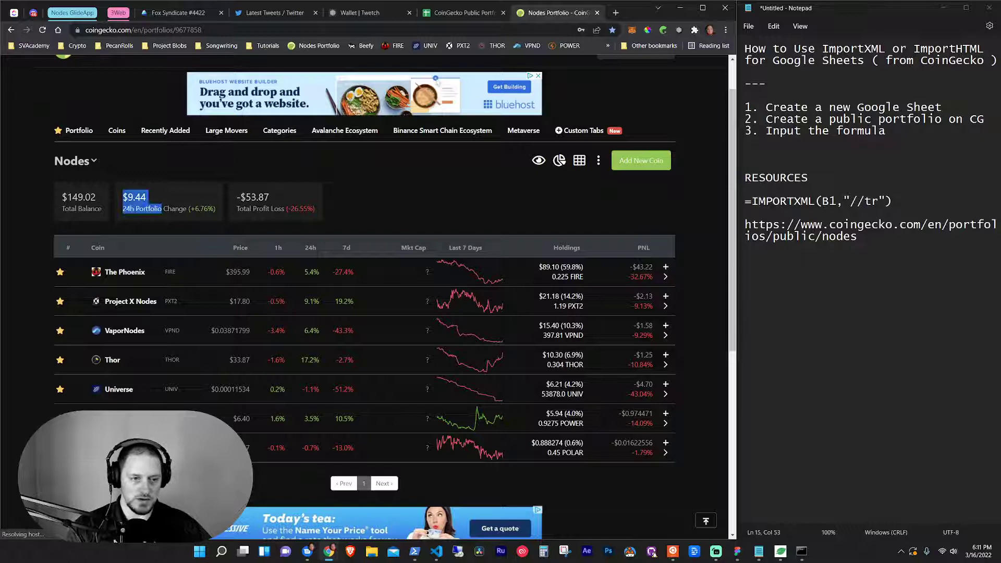
left_click(183, 215)
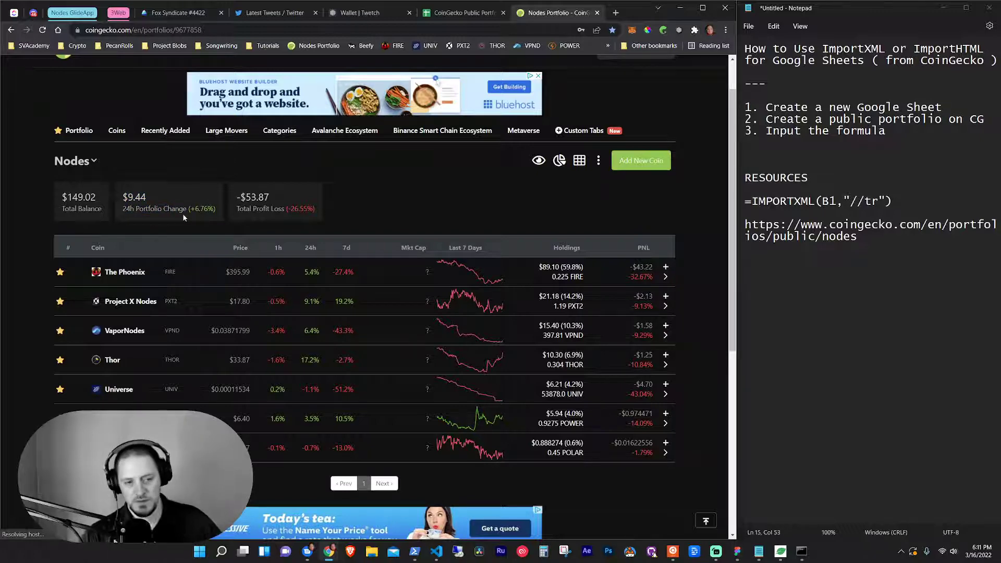
left_click_drag(235, 197, 282, 201)
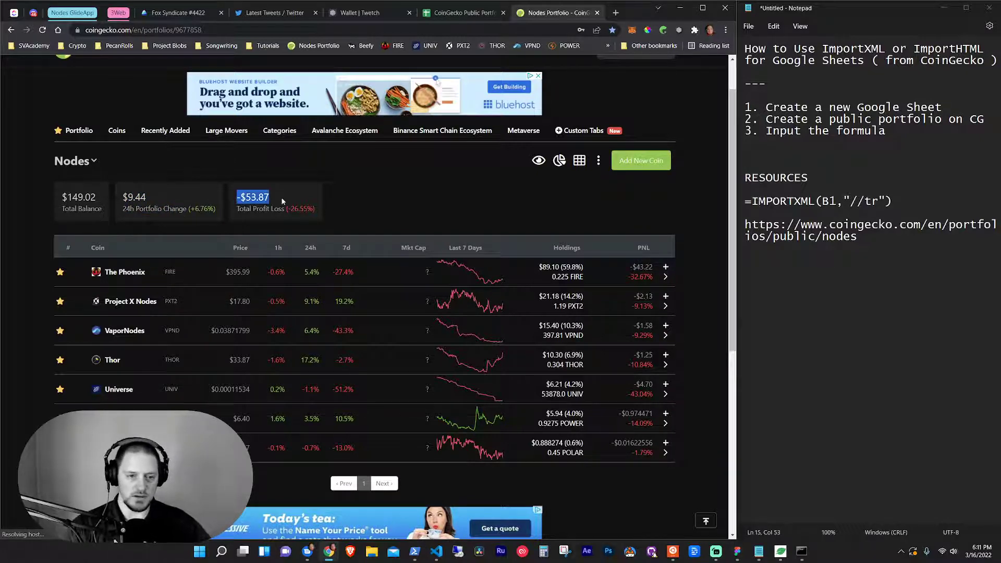
left_click(282, 201)
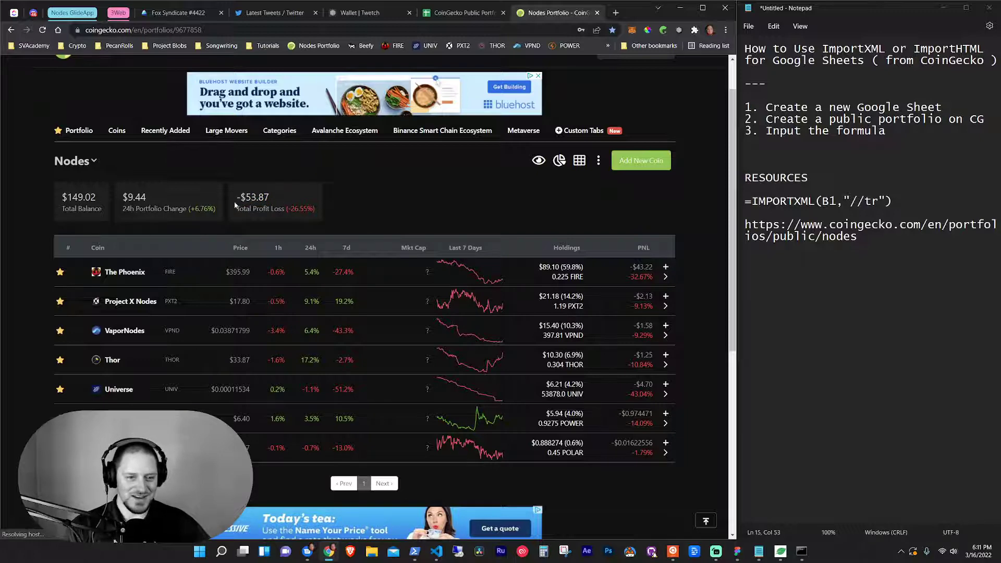
Copy the Nodes portfolio's public share link ending in /public/nodes.
left_click(275, 198)
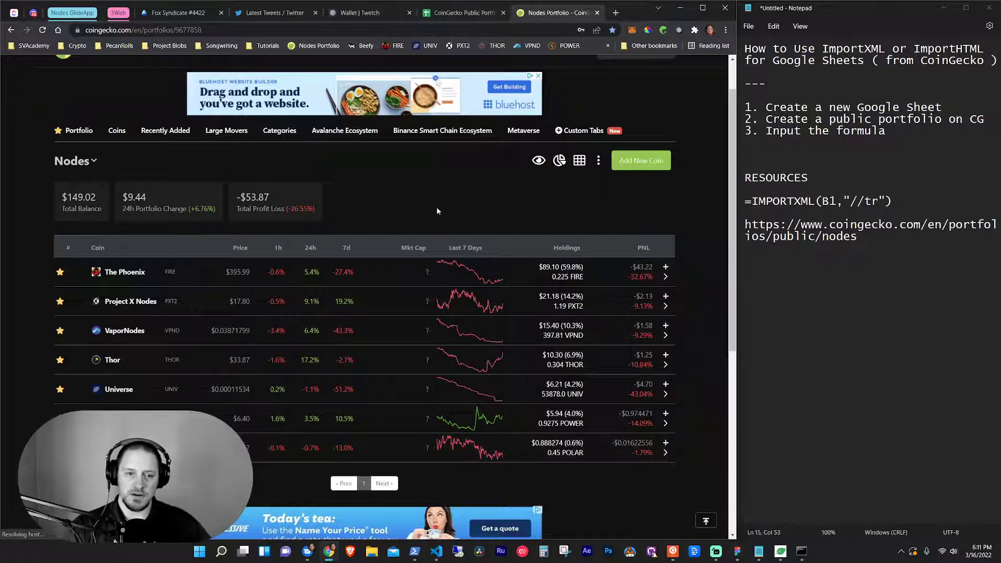
left_click(597, 161)
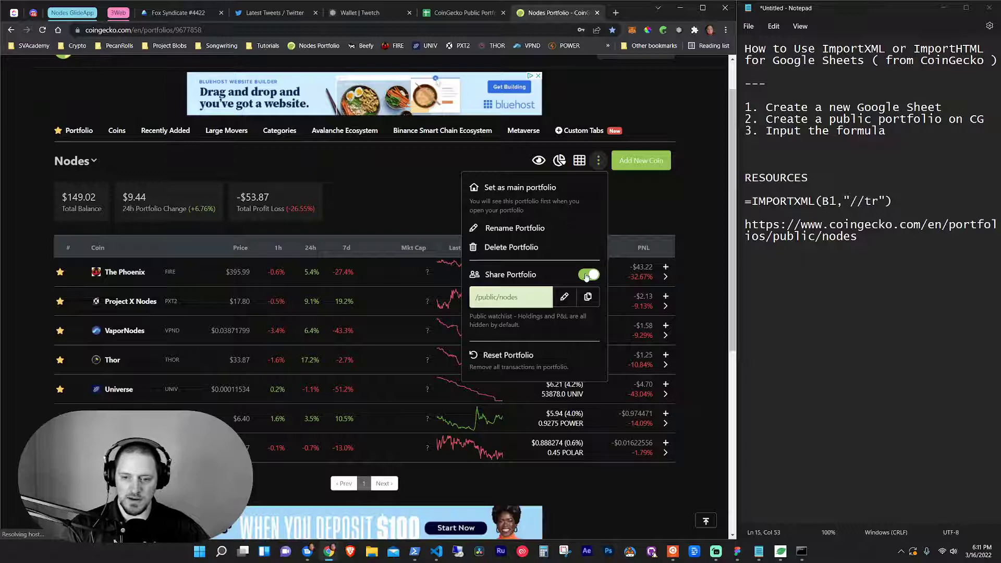
left_click(589, 298)
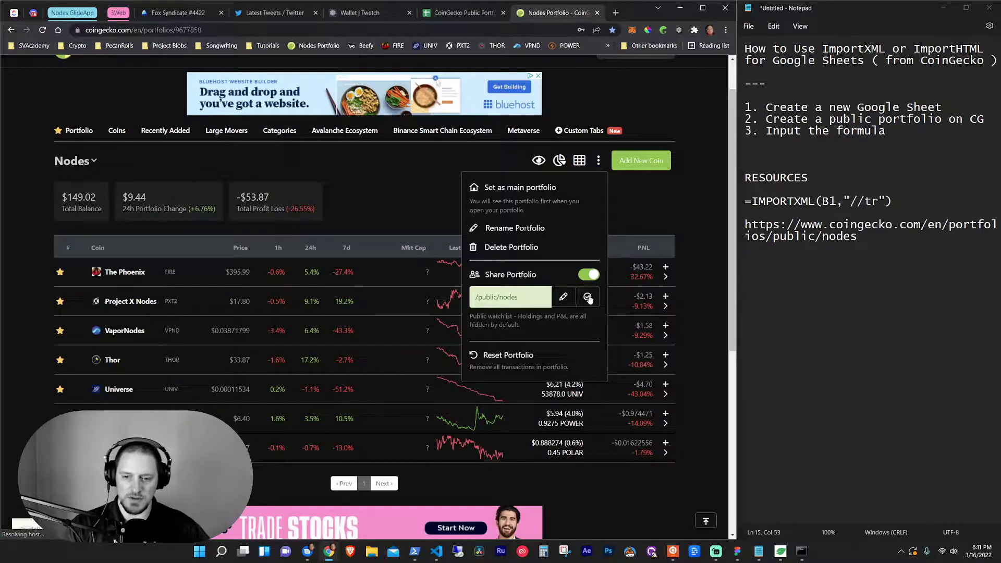
Paste the CoinGecko public Nodes portfolio URL into cell A1.
left_click(449, 17)
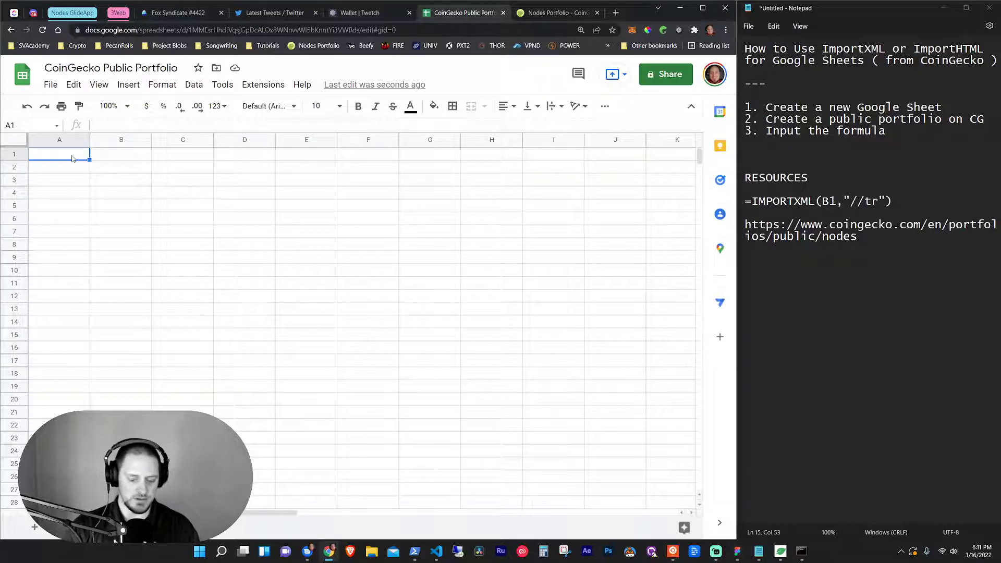
type("https://www.coingecko.com/en/portfolios/public/nodes")
double_click(90, 140)
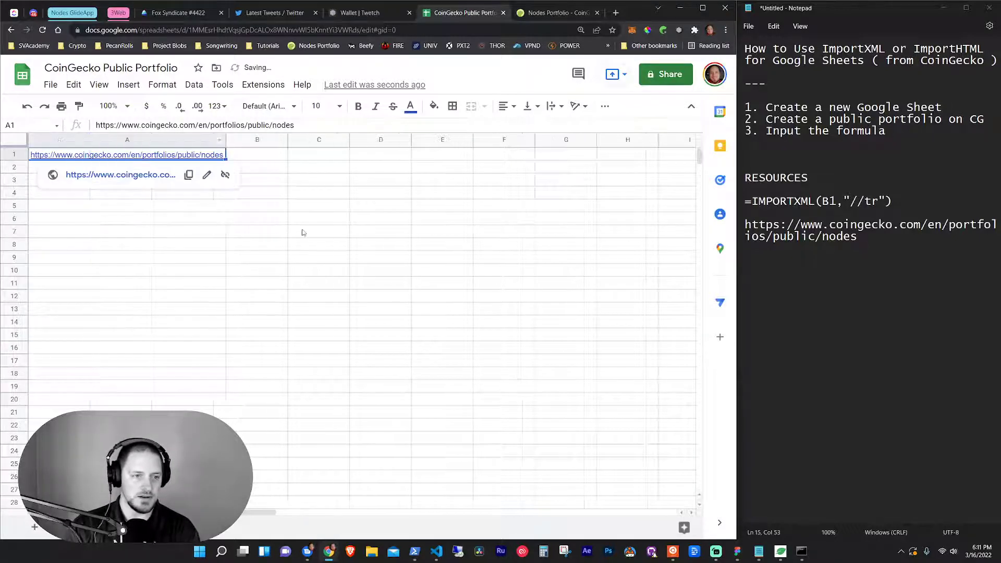
left_click(127, 219)
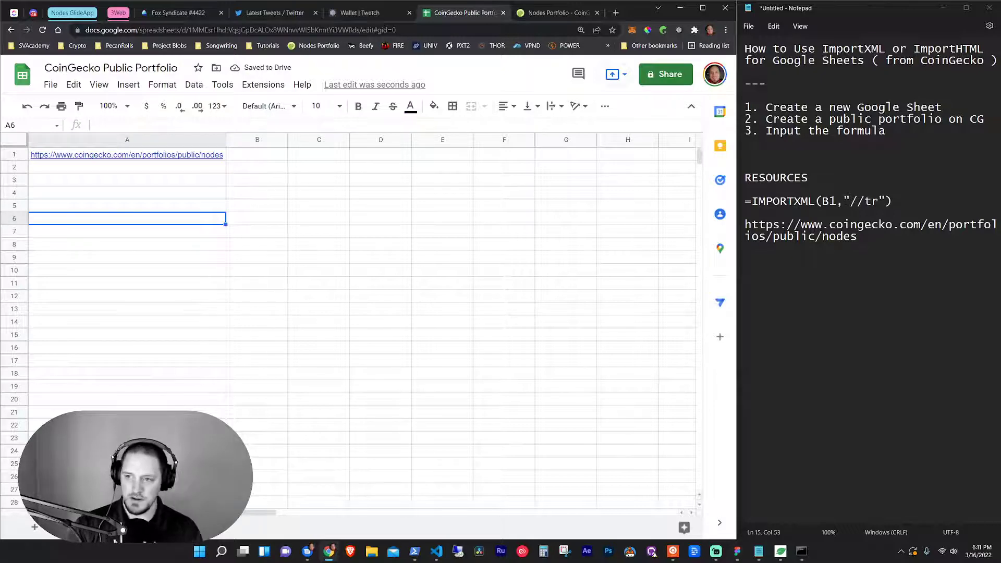
Copy =IMPORTXML(B1,"//tr") from the notes and paste it into cell A3.
left_click_drag(893, 201, 753, 209)
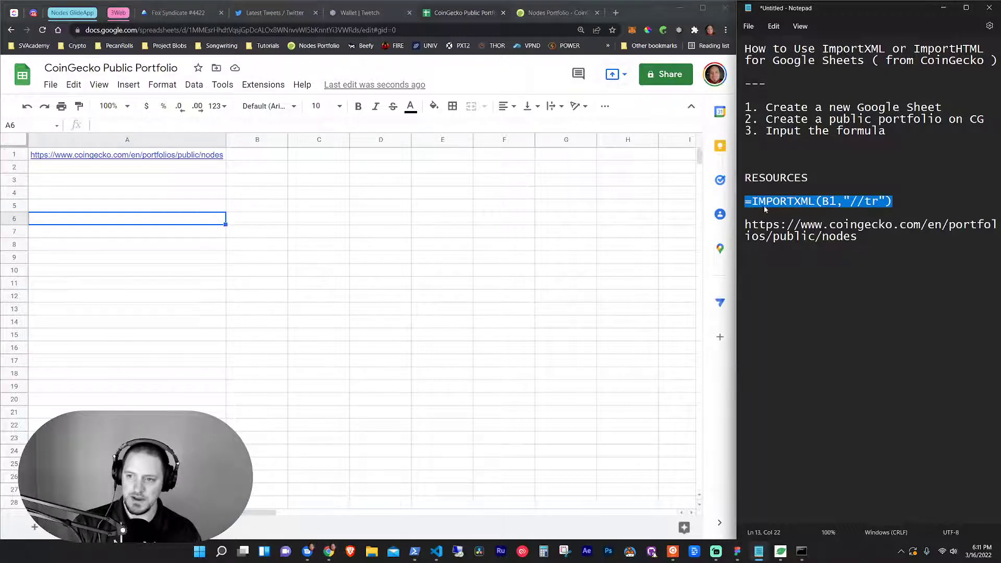
right_click(765, 208)
left_click(795, 257)
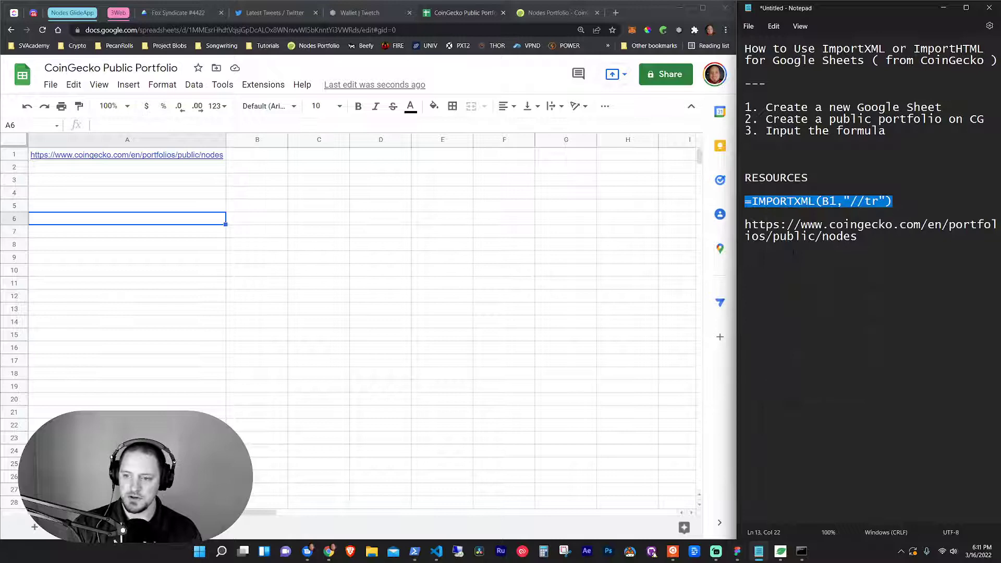
left_click(40, 177)
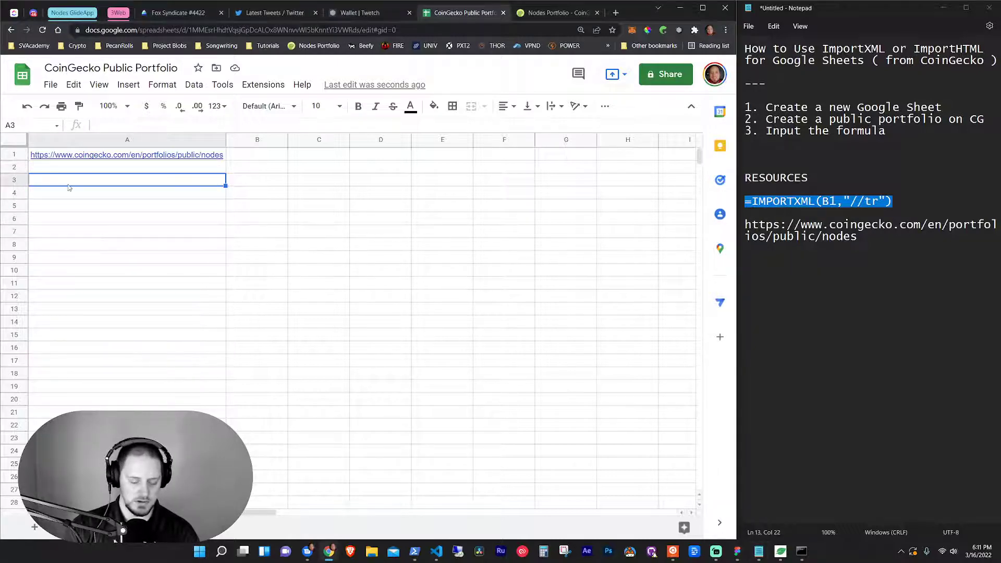
key("ctrl+v")
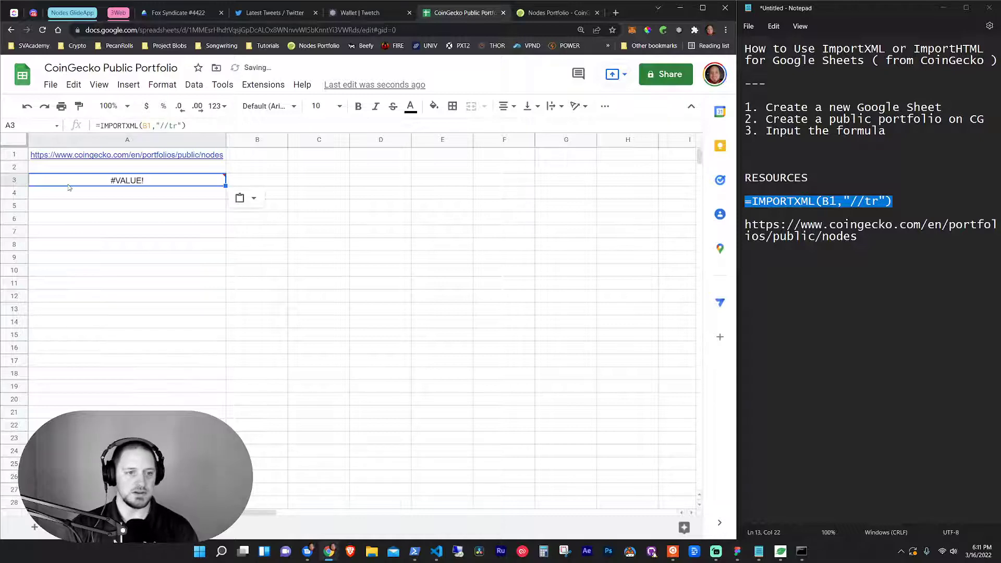
key("Return")
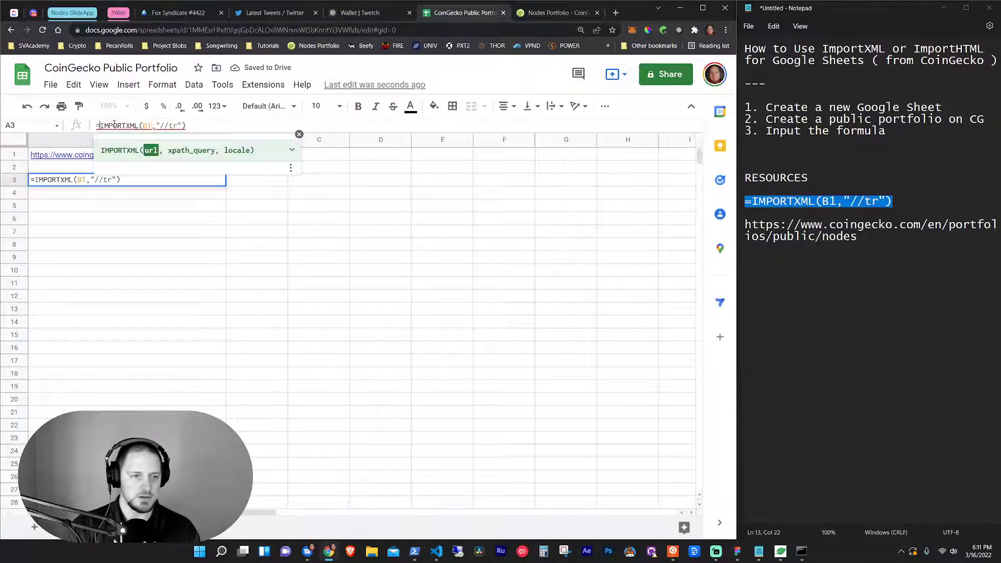
Change the formula's B1 reference to A1, the cell holding the portfolio URL.
mouse_move(153, 128)
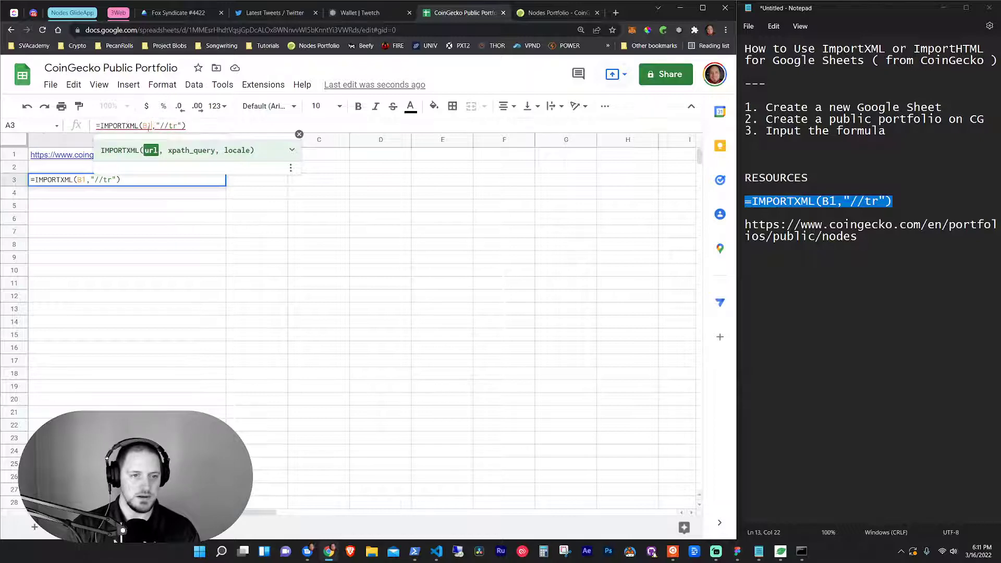
double_click(147, 126)
key("BackSpace")
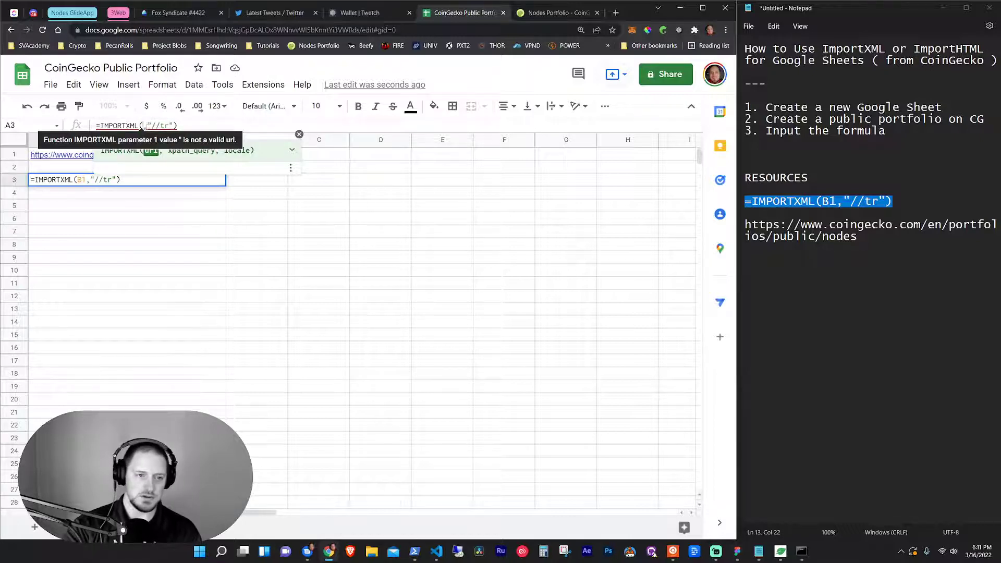
left_click(45, 159)
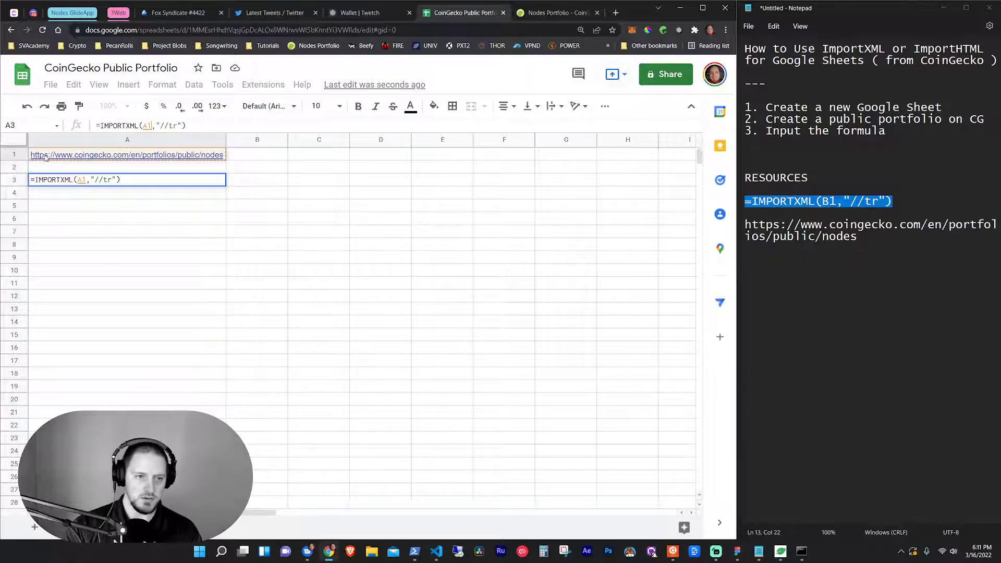
left_click(189, 125)
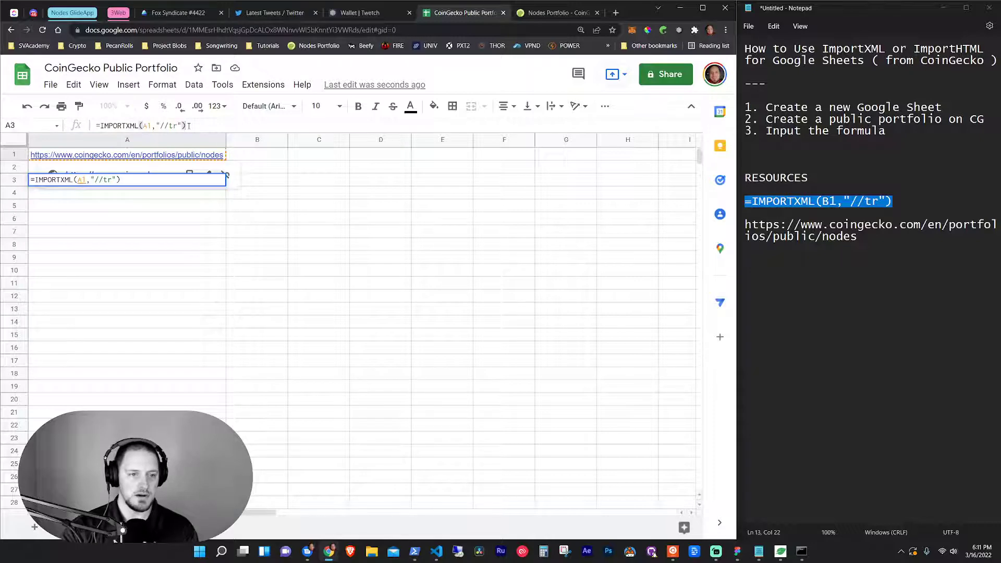
Commit the IMPORTXML formula and compare the imported columns with the CoinGecko portfolio page.
key("Return")
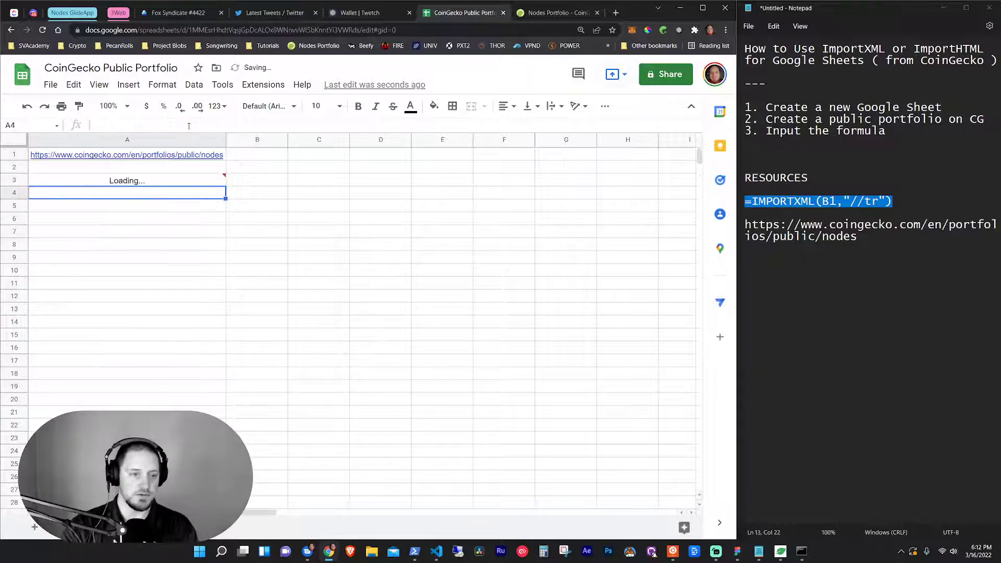
left_click(181, 184)
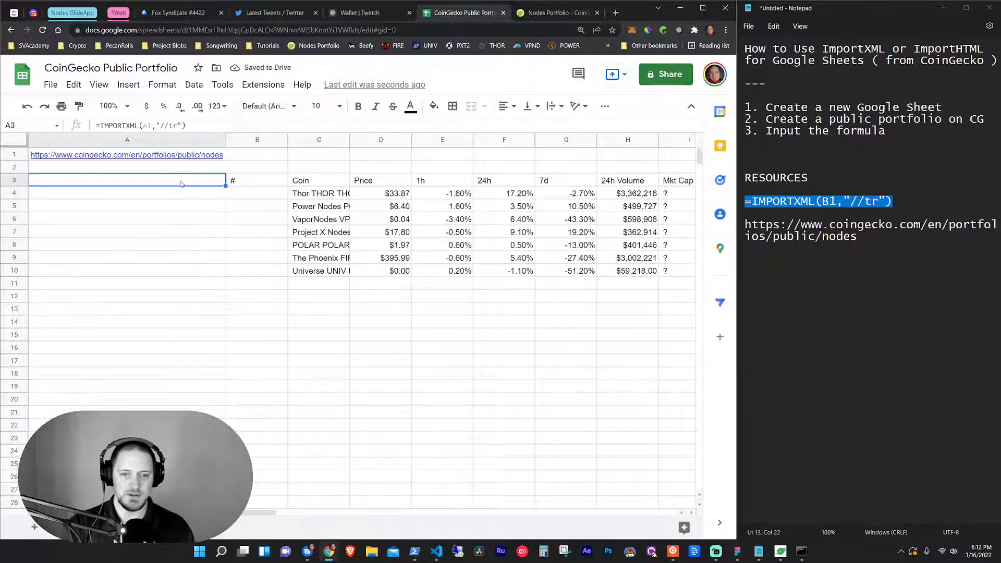
left_click_drag(245, 510, 323, 516)
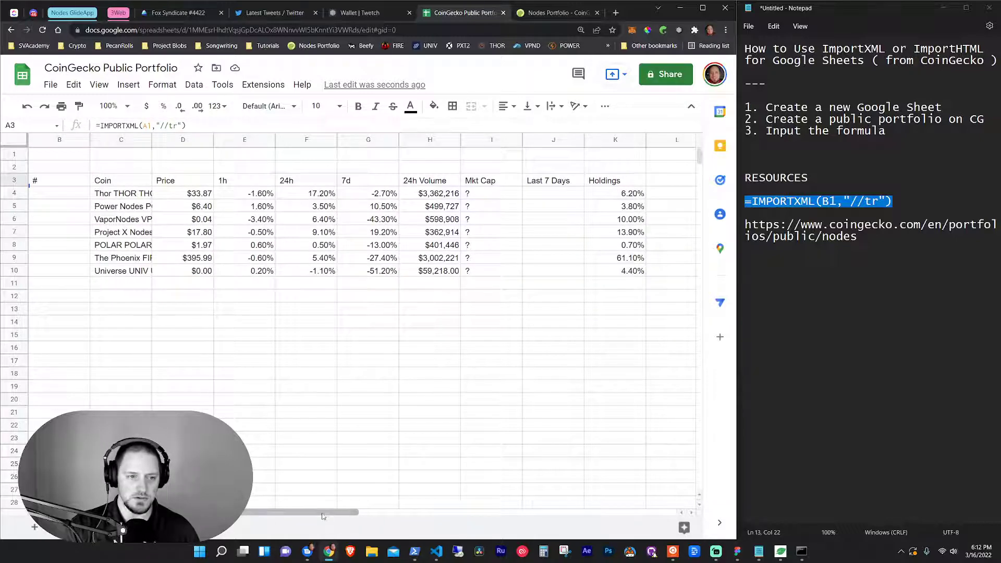
left_click(549, 13)
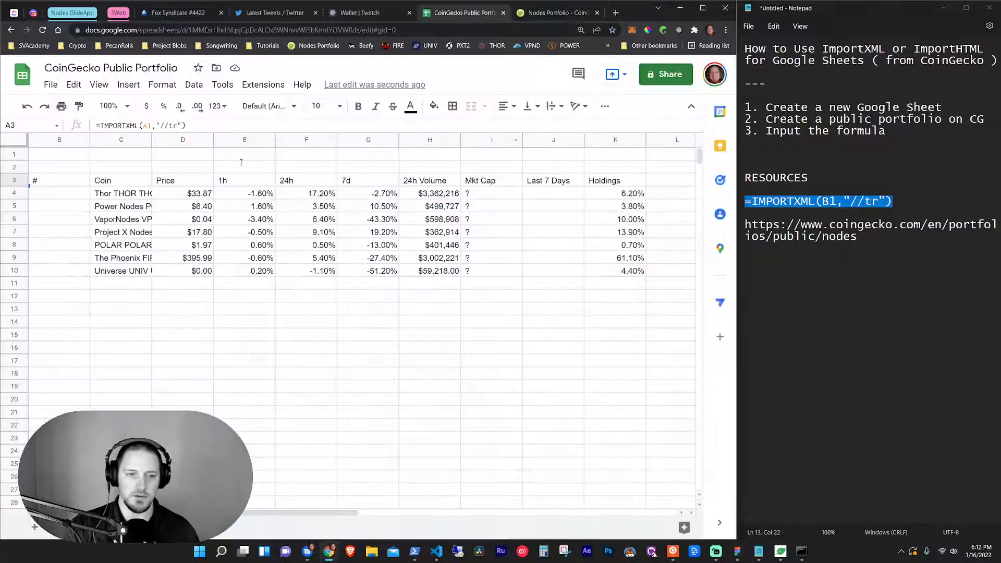
left_click(462, 12)
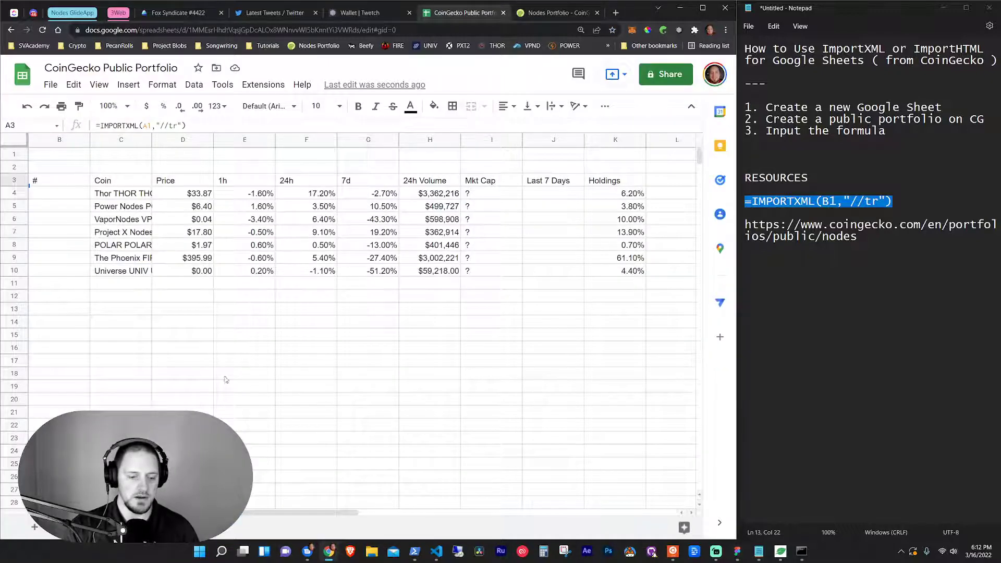
left_click_drag(292, 512, 250, 512)
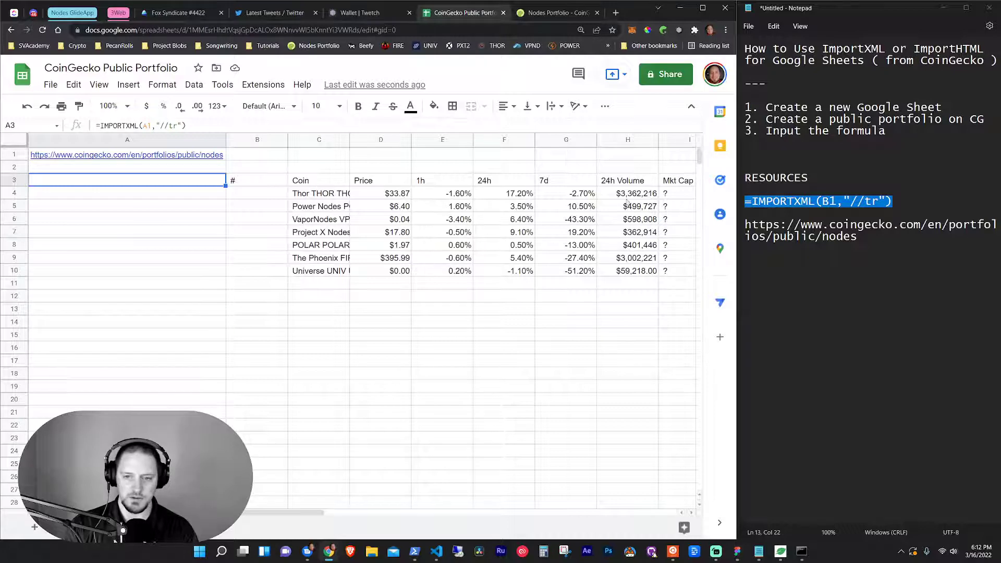
Add a second blank sheet and bring up its tab options to rename it.
mouse_move(308, 513)
left_mouse_down()
mouse_move(375, 511)
mouse_move(313, 512)
left_mouse_up()
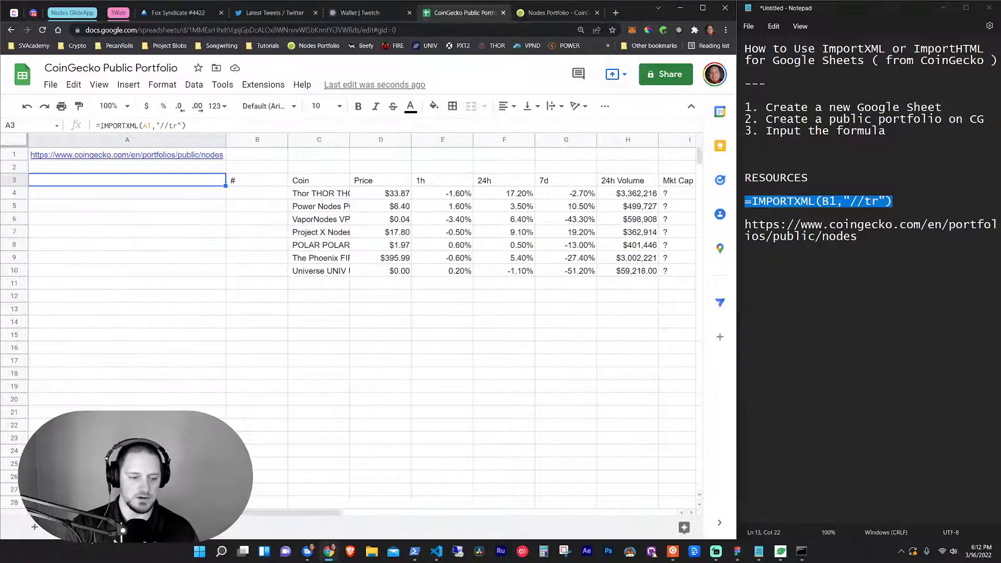
right_click(79, 527)
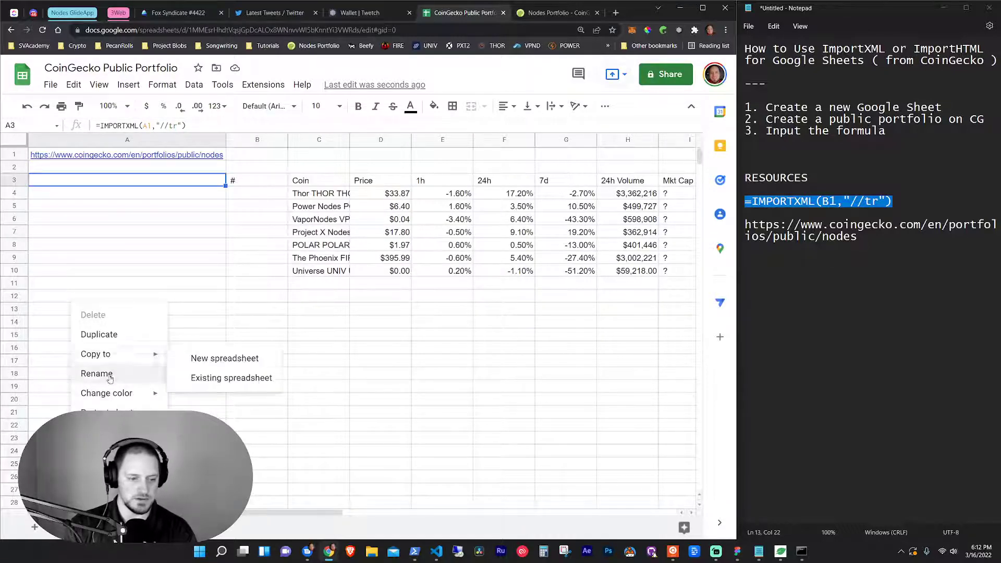
key("Escape")
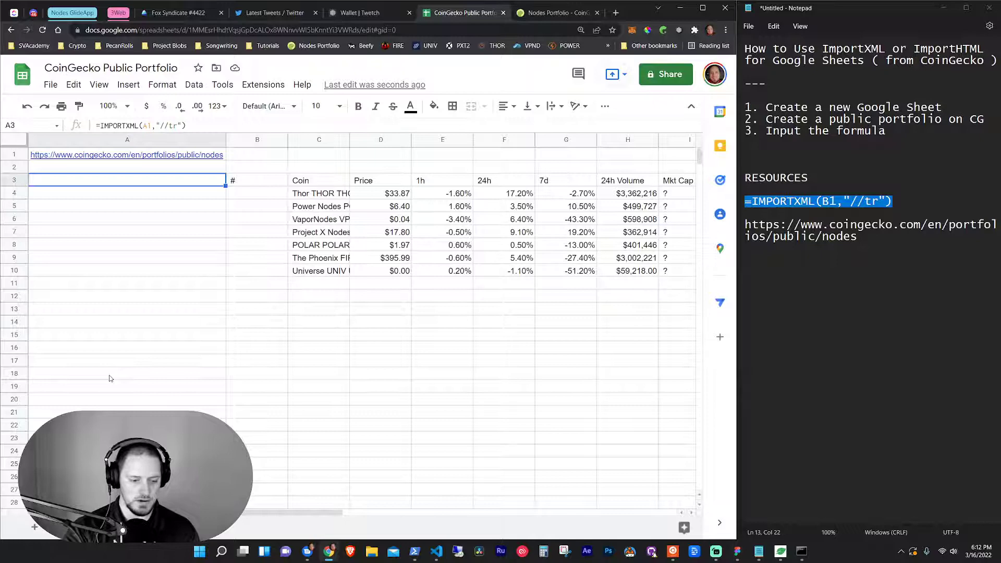
left_click(33, 528)
right_click(229, 532)
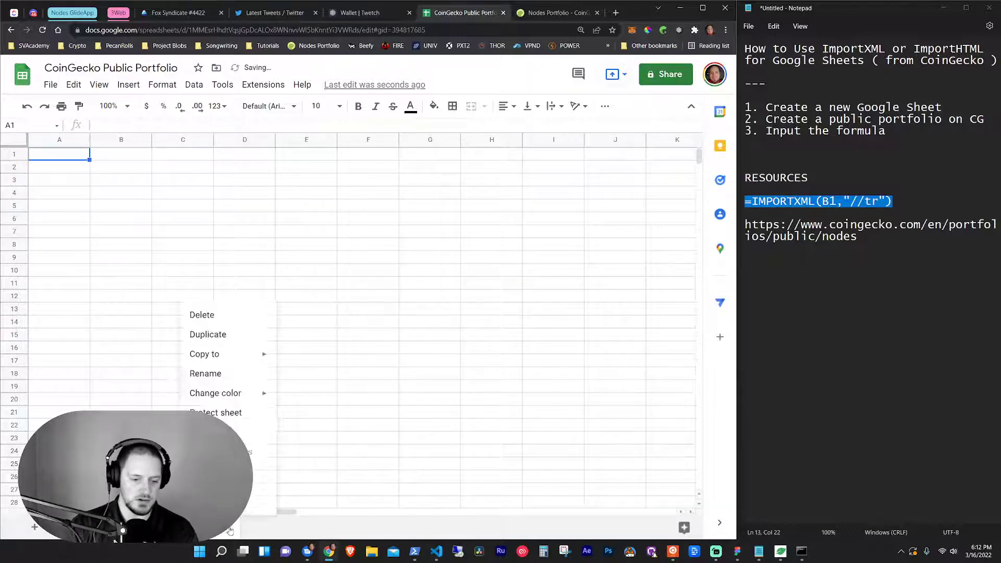
Name the new sheet PXT and enter the heading 'PXT Price' in A1.
left_click(215, 375)
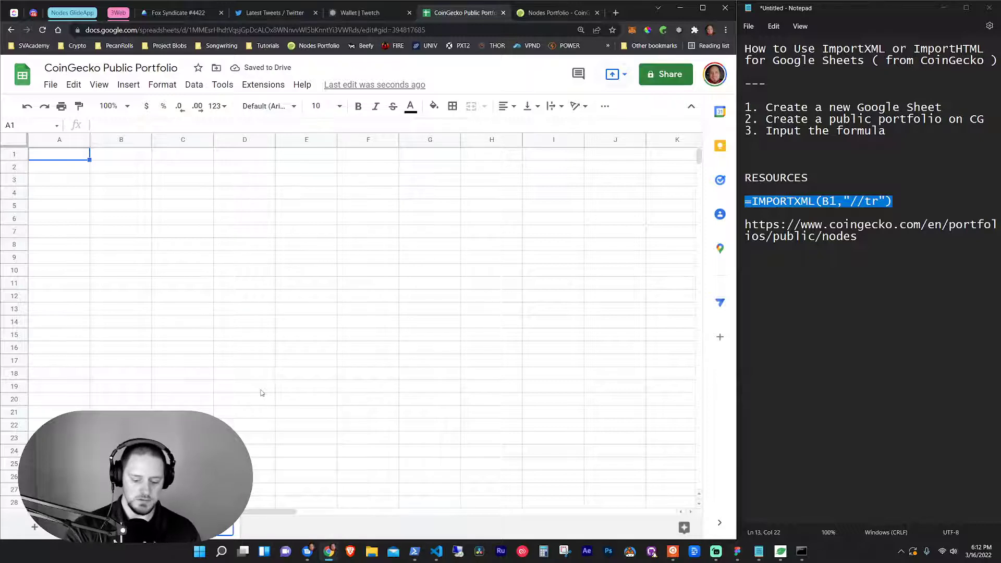
key("Return")
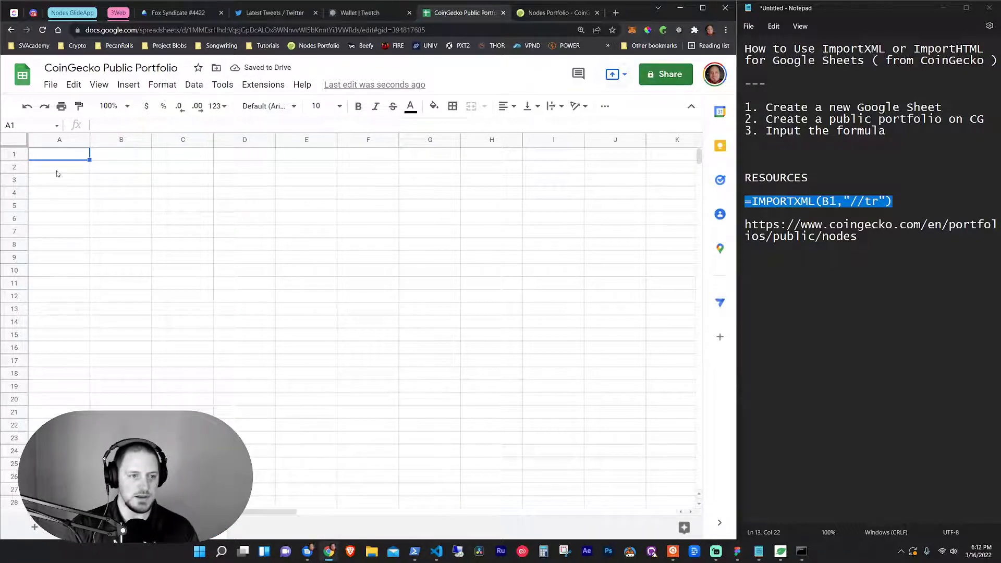
type("PXT")
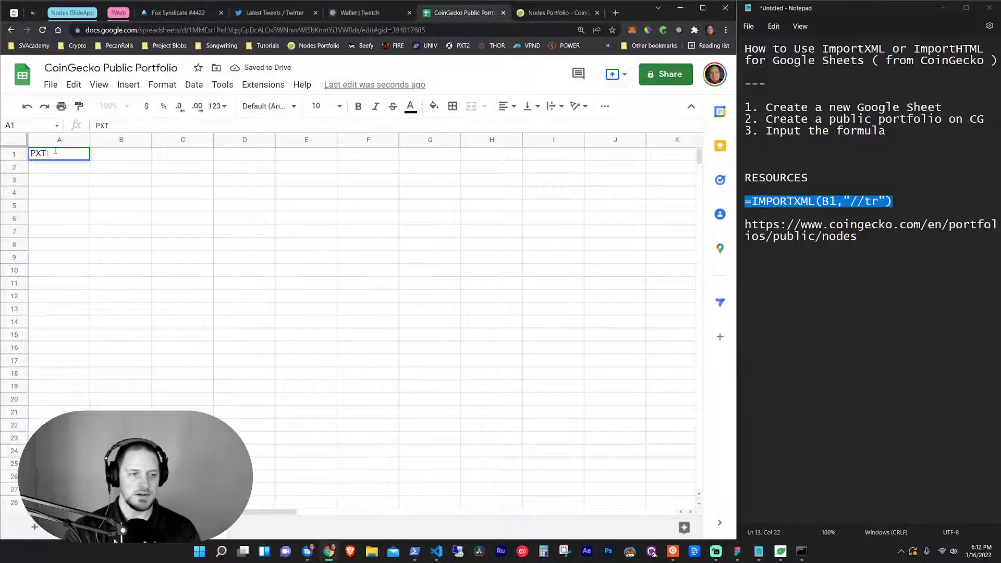
type(" Price")
key("Return")
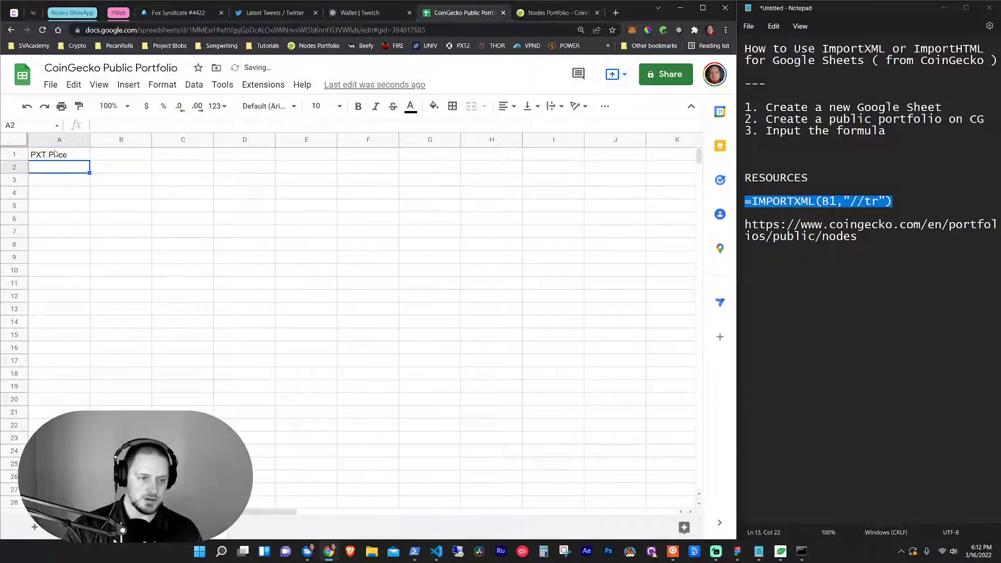
Link A2 to the $17.80 Project X Nodes price with ='CoinGecko Shared'!D7.
type("=")
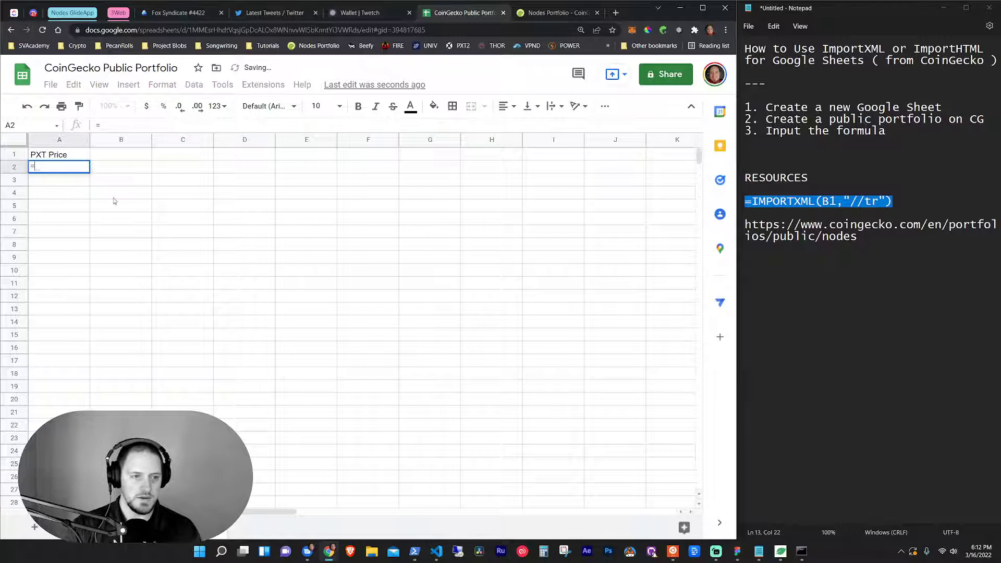
key("ctrl+shift+Page_Down")
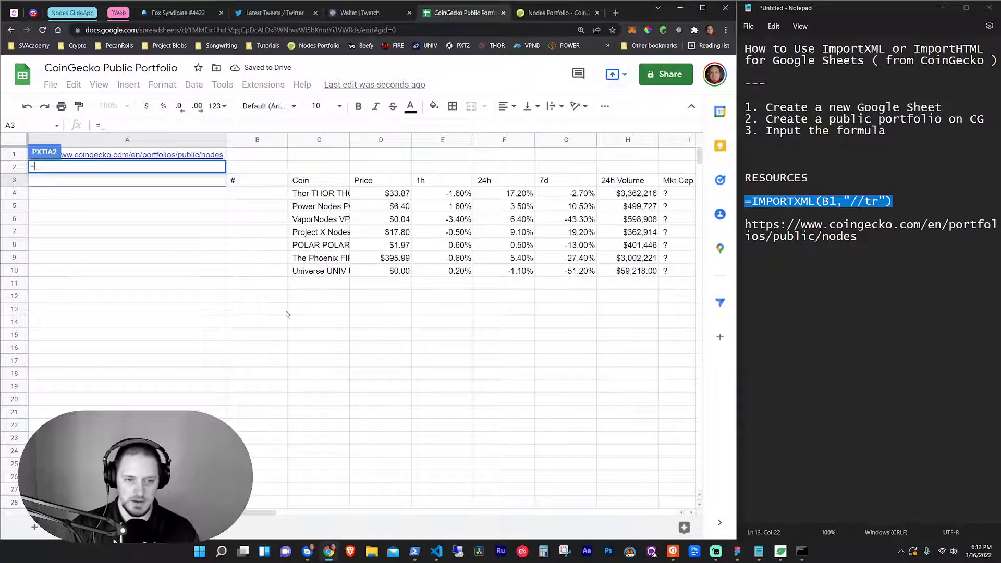
left_click(368, 233)
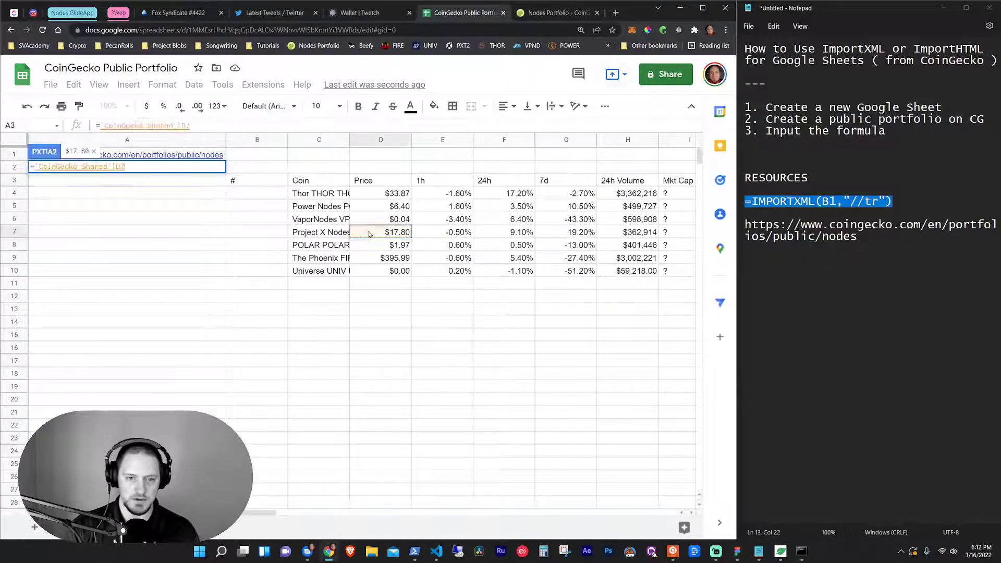
key("Return")
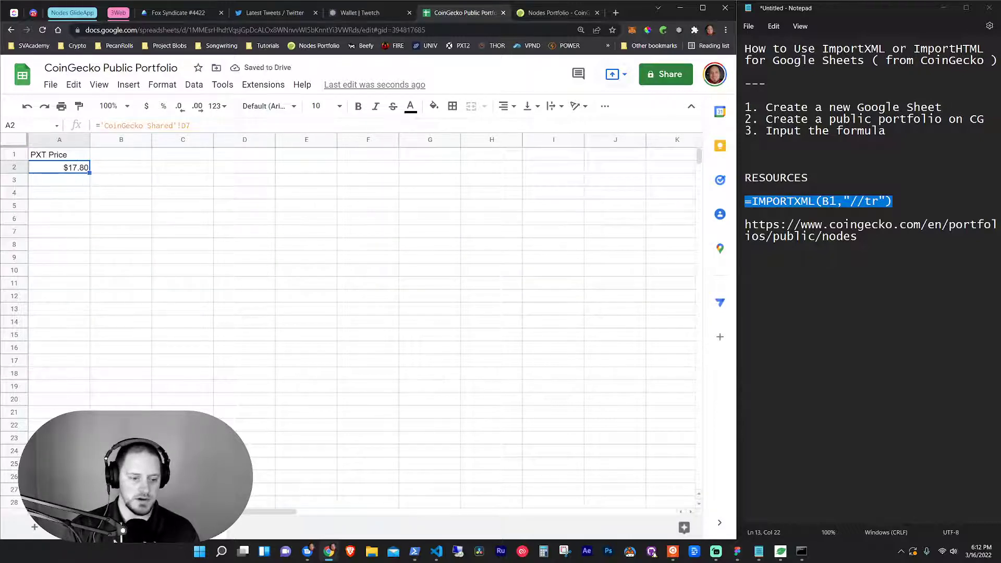
left_click(96, 527)
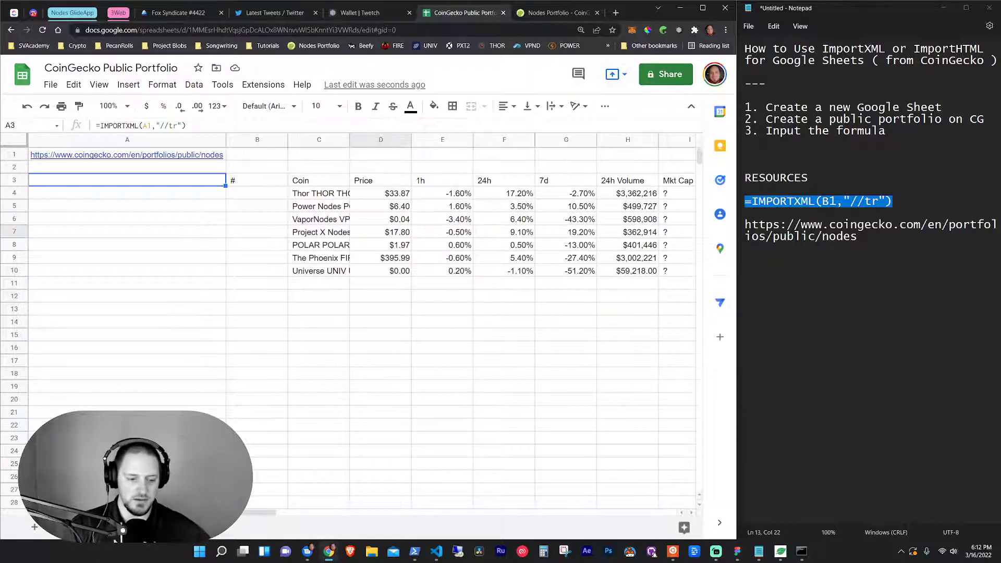
left_click(58, 527)
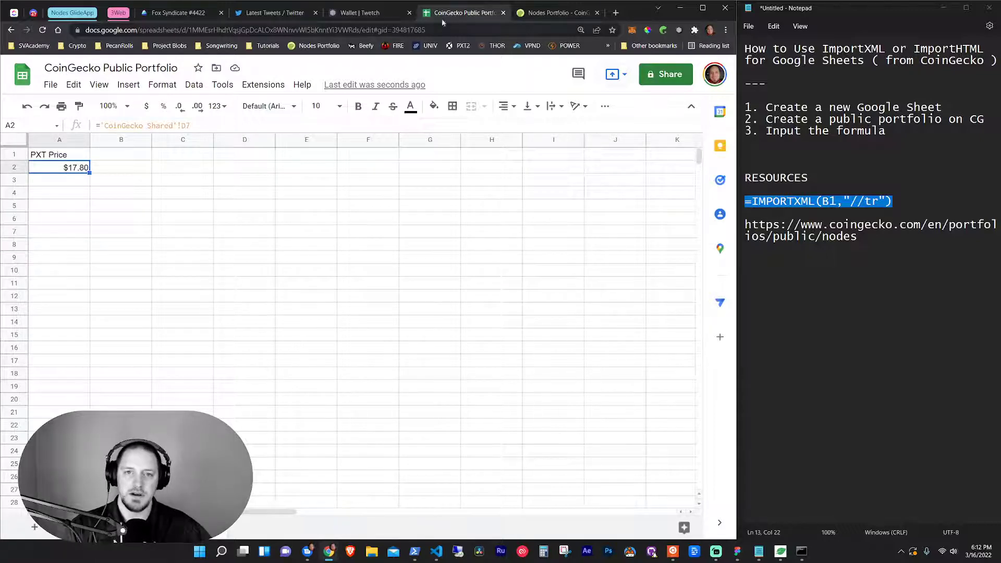
left_click(910, 131)
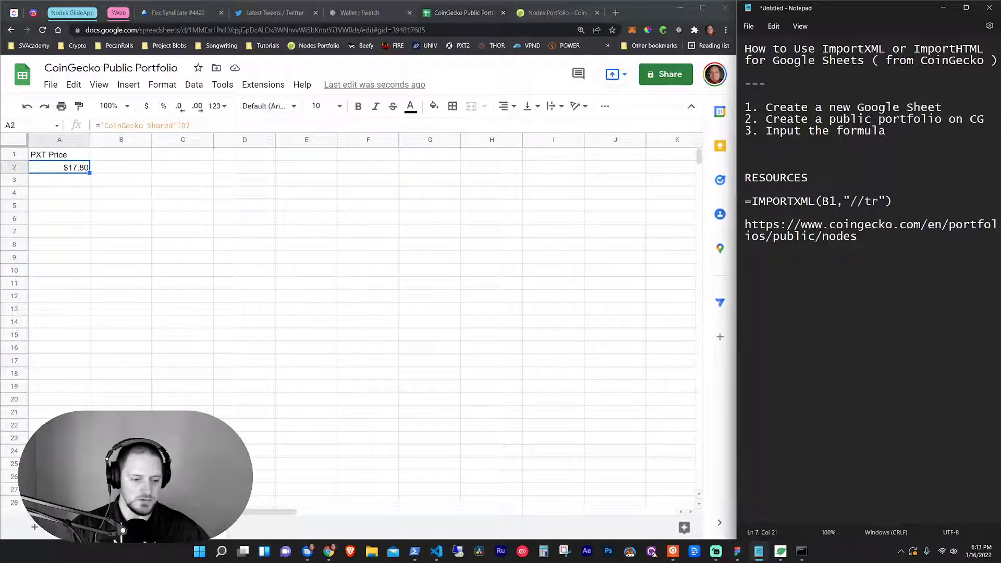
Replace A3's IMPORTXML with =IMPORTHTML(A1,"table",1) to load the seven-coin portfolio table.
left_click(104, 527)
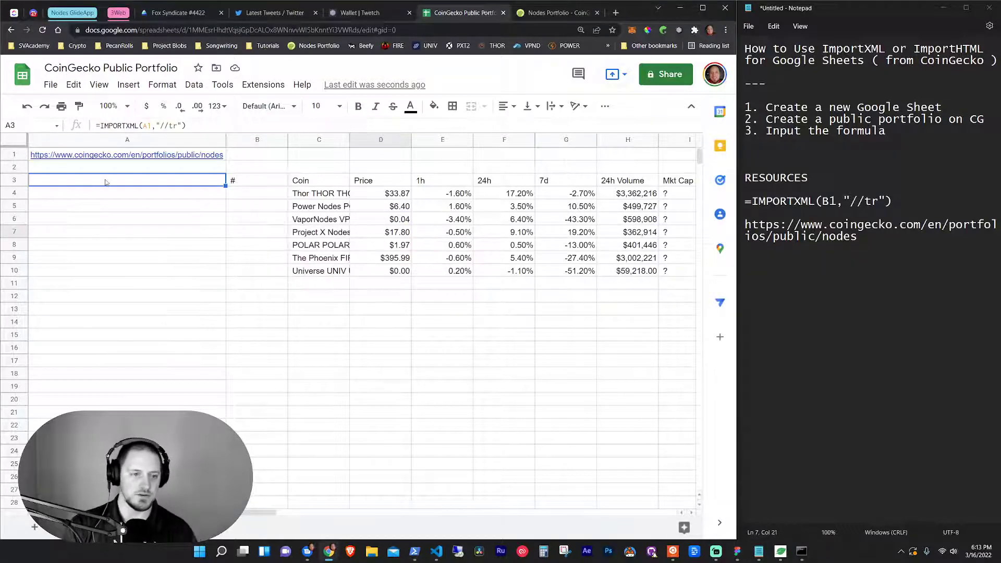
key("Delete")
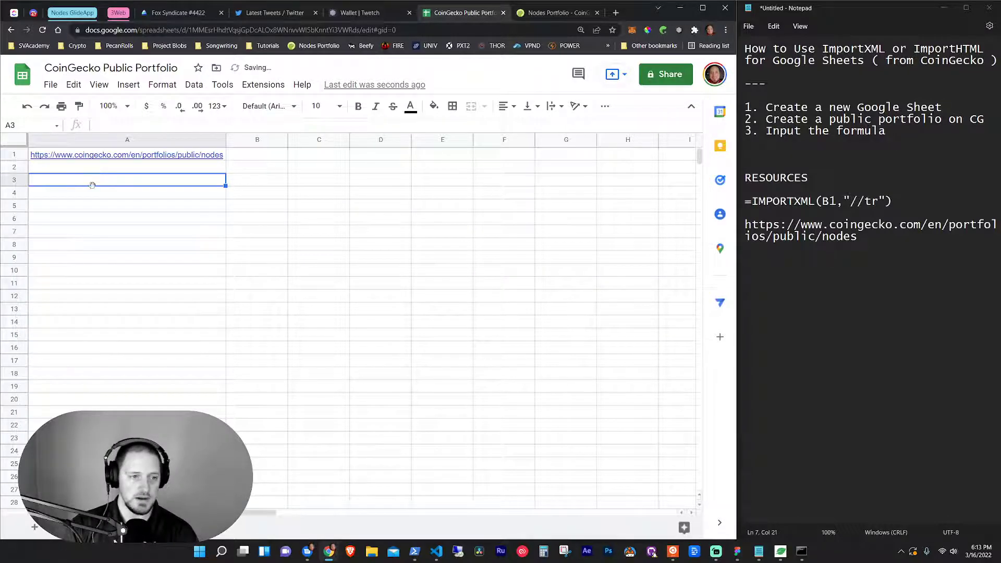
type("=imoprt")
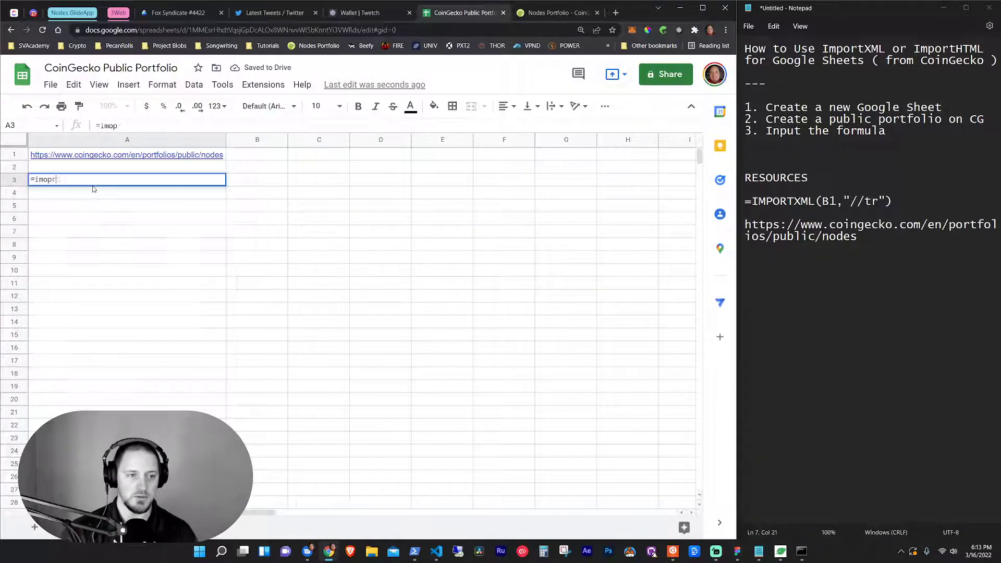
key("BackSpace")
key("BackSpace")
key("BackSpace")
key("BackSpace")
type("portHTML")
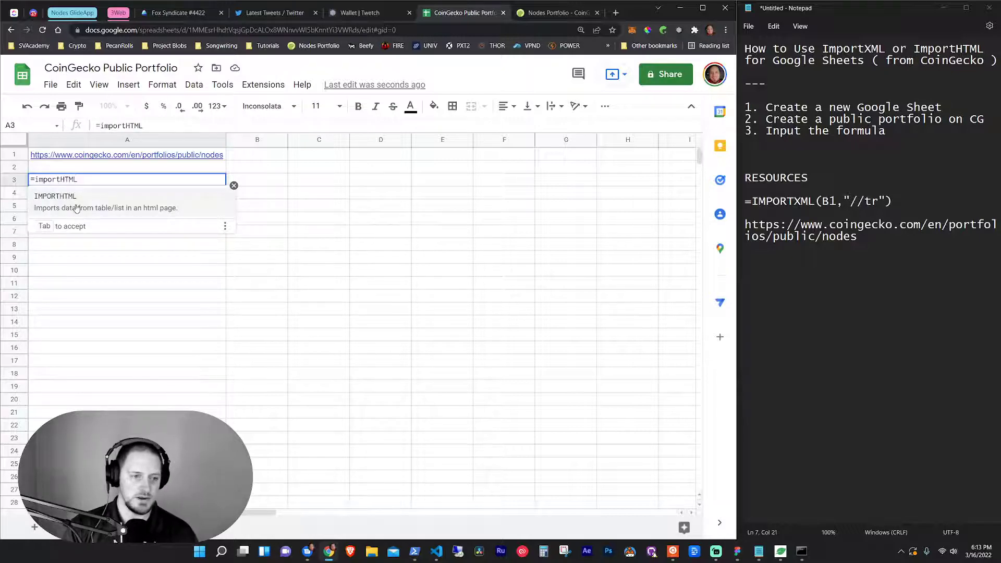
key("Tab")
left_click(98, 157)
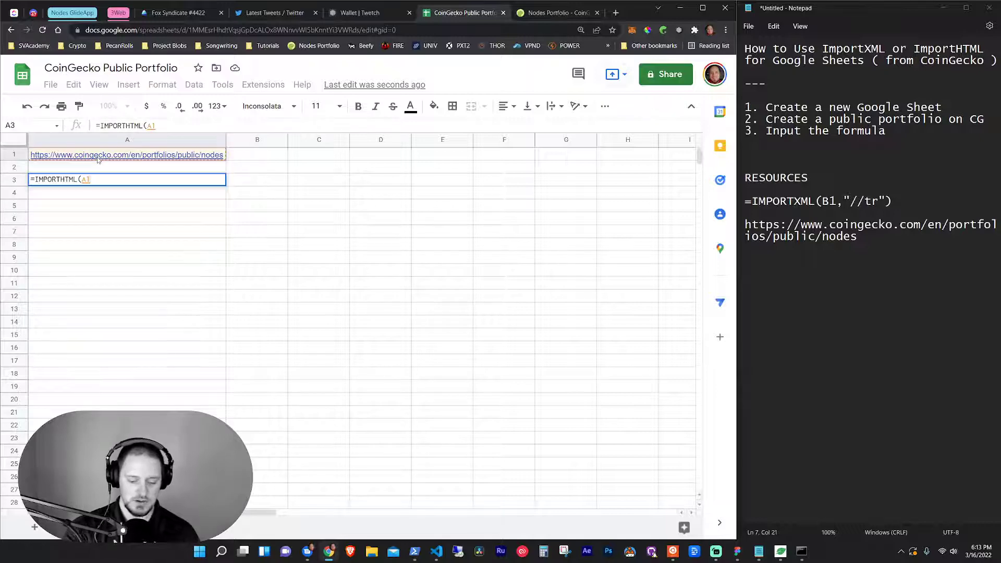
type(",")
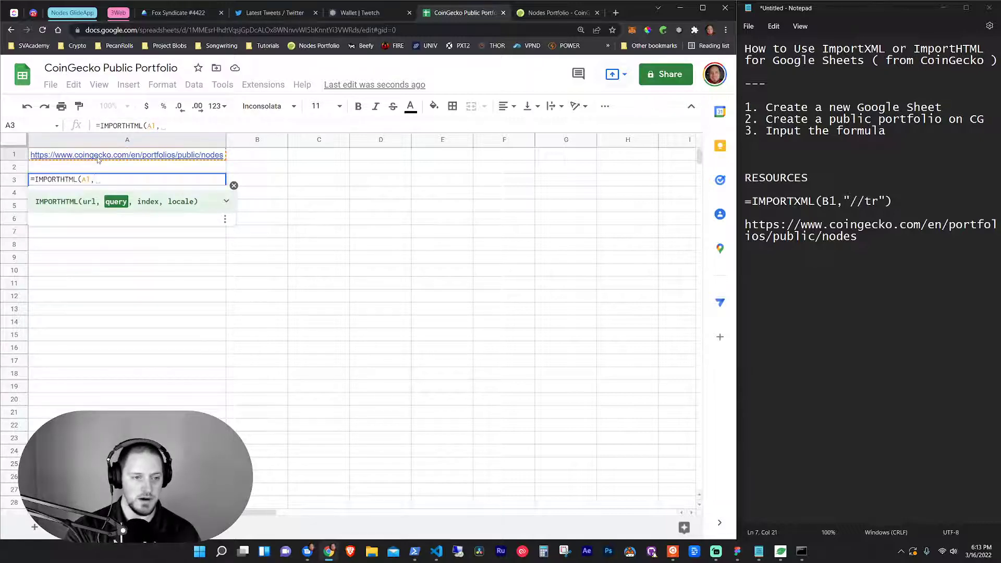
left_click(226, 201)
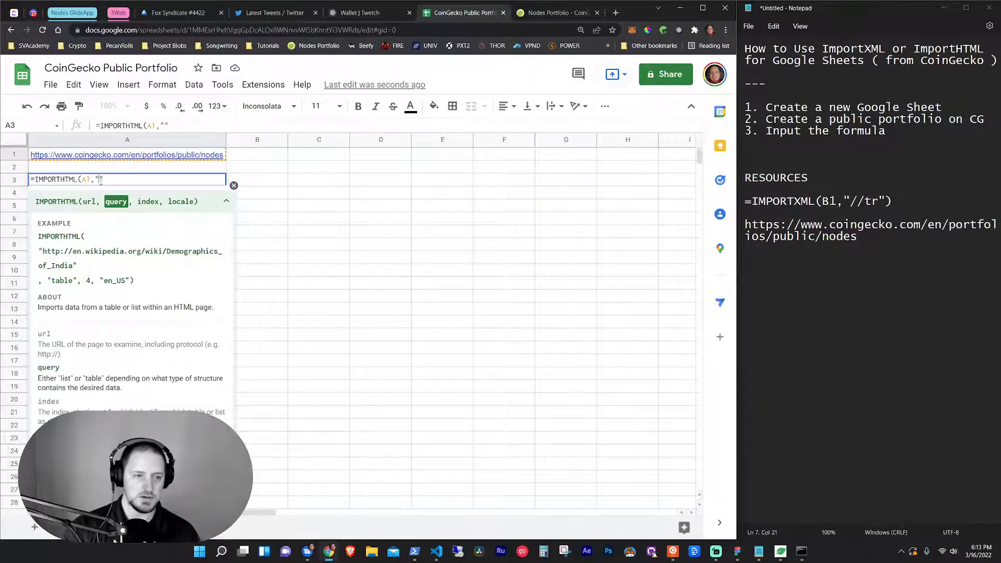
type("table\"")
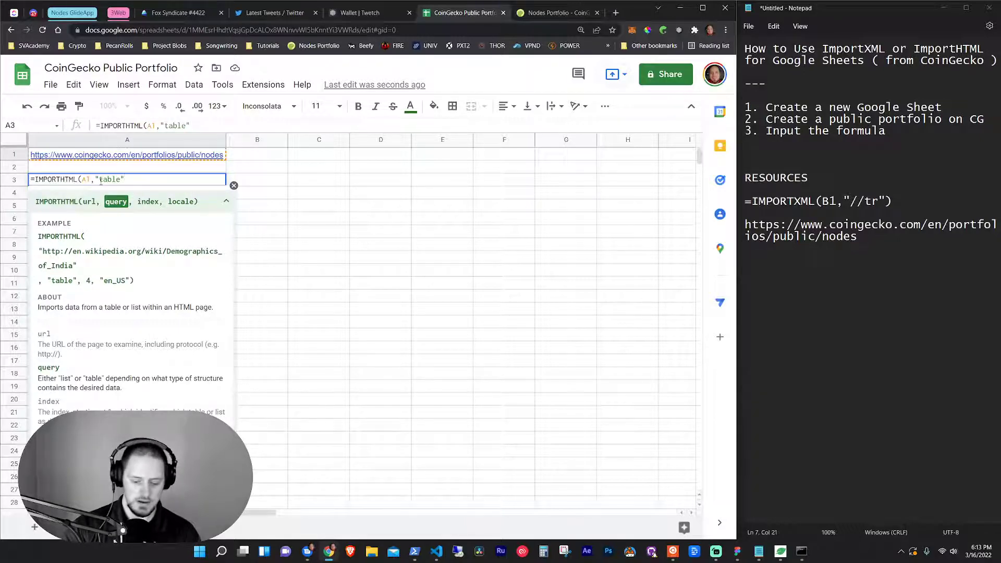
type(",")
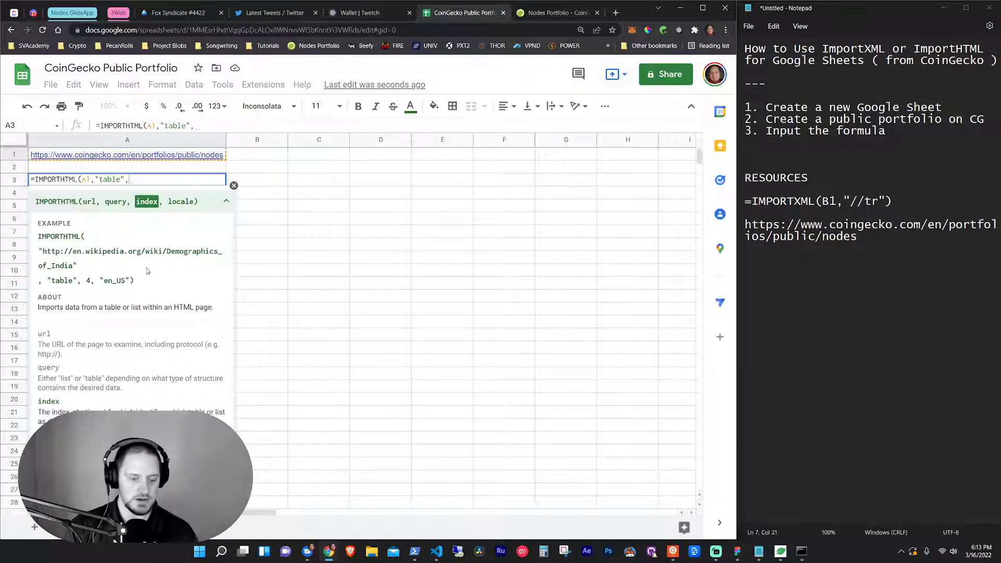
type("1")
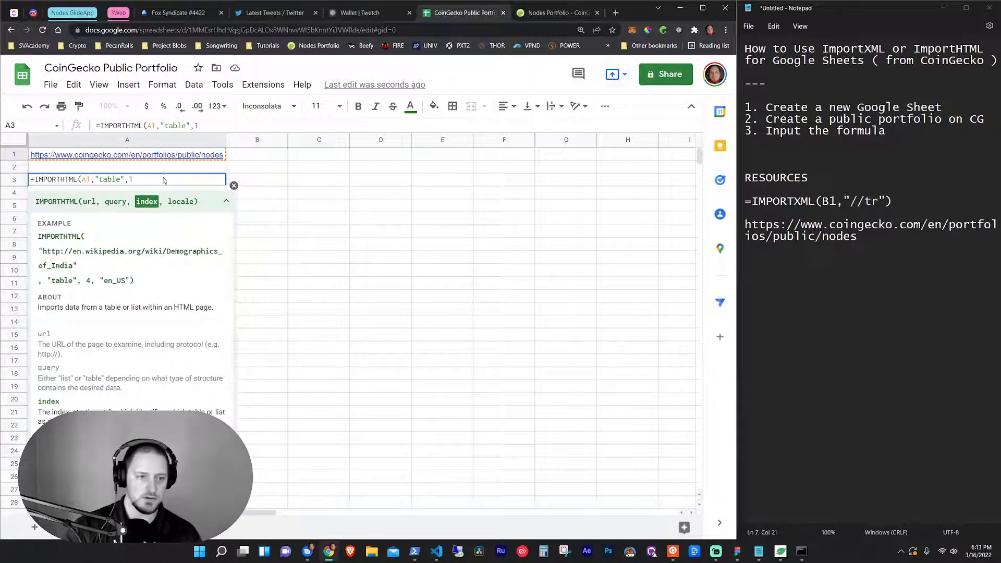
key("Return")
left_click(331, 261)
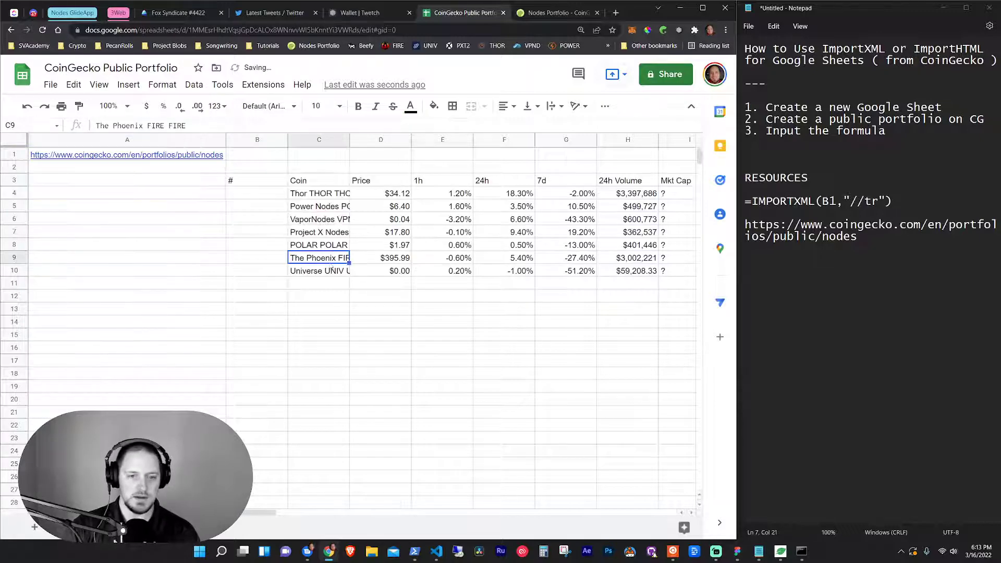
left_click(130, 183)
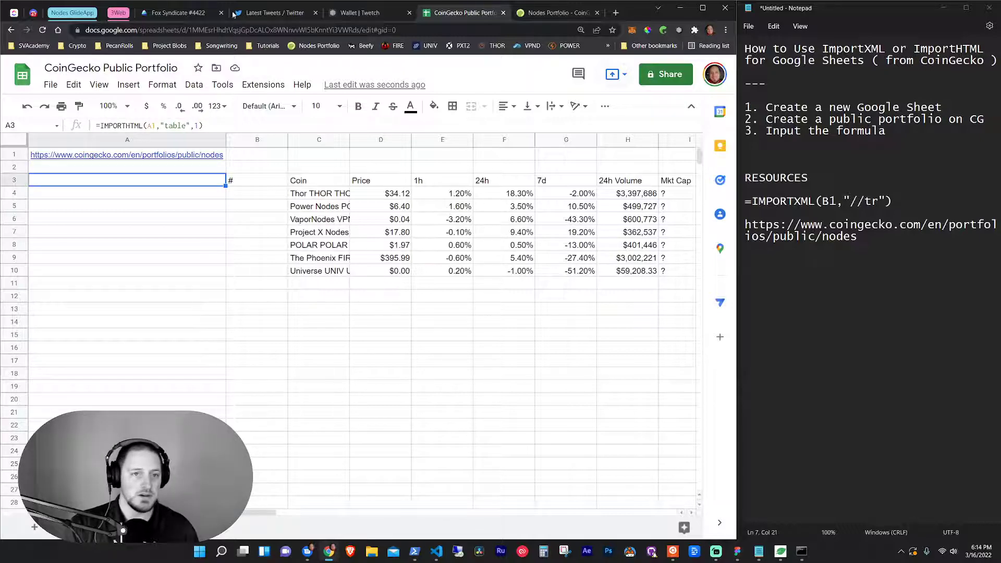
Review the drafted Fox Syndicate 4422 giveaway tweet, then go to the Twetch wallet tab's address bar.
left_click(250, 13)
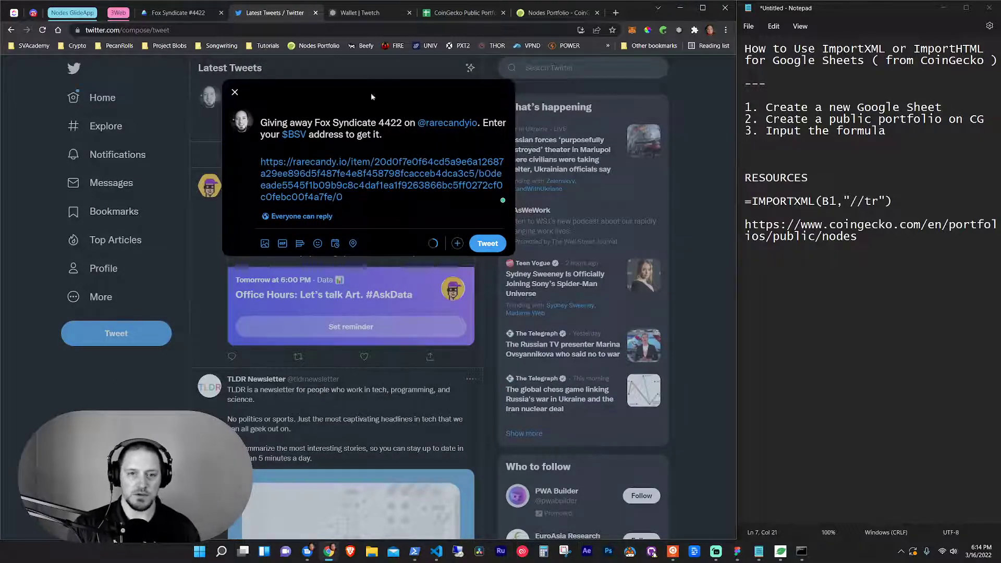
left_click(365, 13)
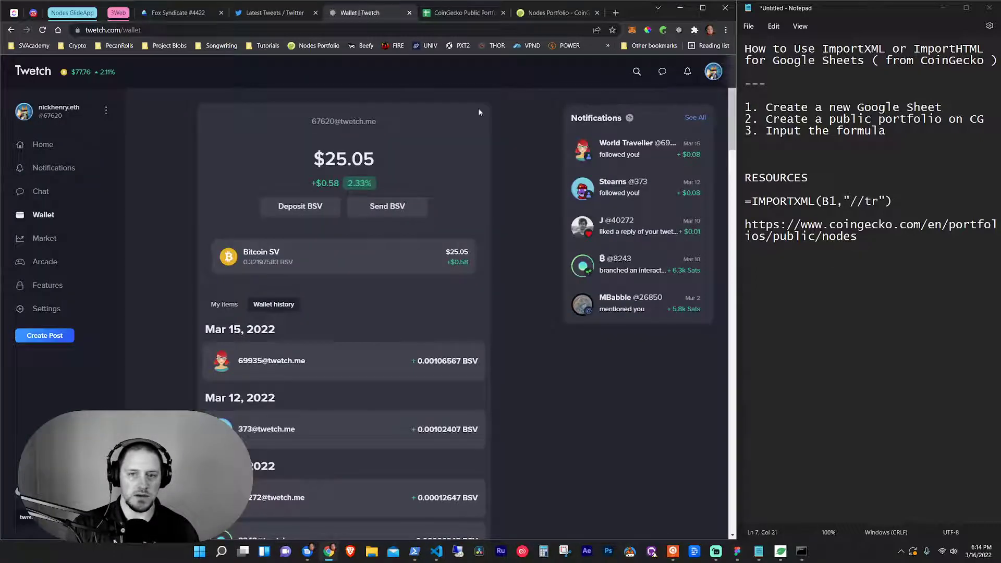
left_click(435, 30)
Go to rarecandy.io and open the user's Rare Candy profile from Explore.
type("rarecandy.io")
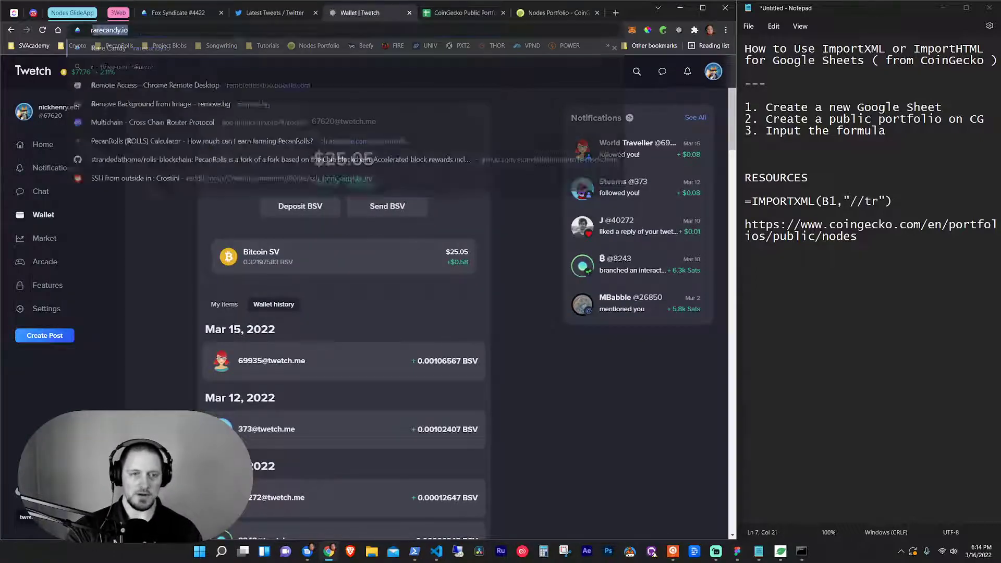
key("Return")
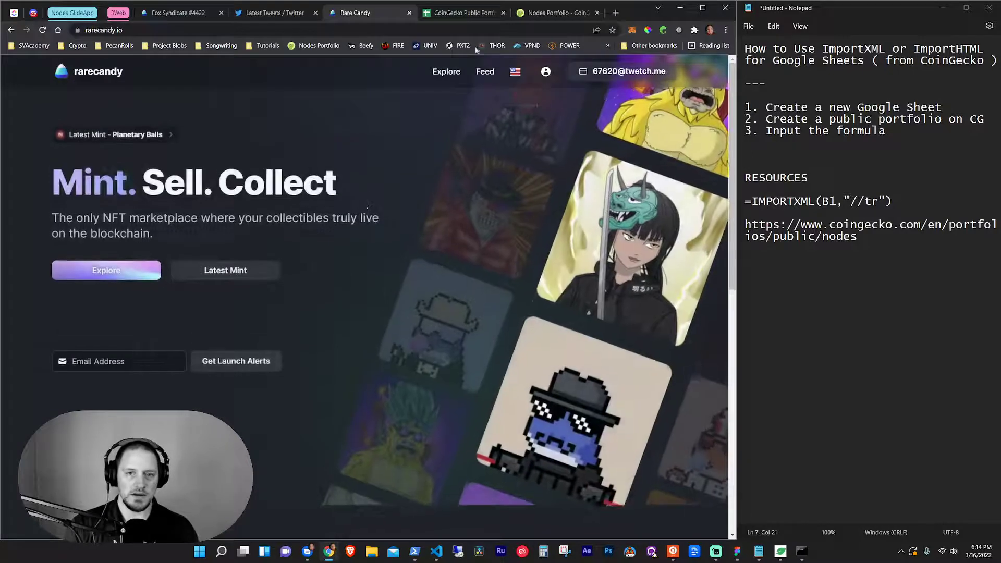
left_click(446, 72)
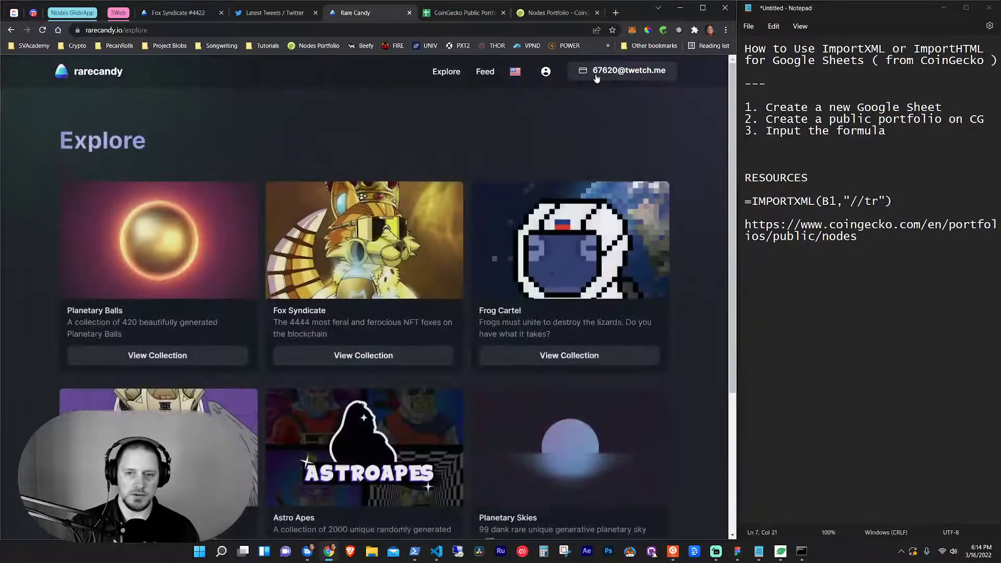
left_click(597, 77)
scroll(294, 205, "down", 2)
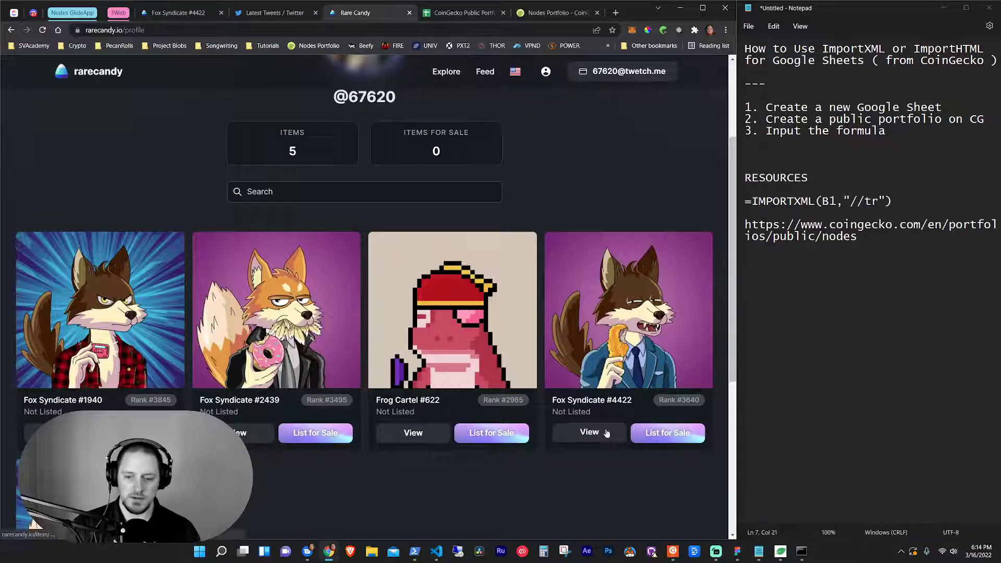
View the Fox Syndicate #4422 item page, then return to the profile's five owned items.
left_click(629, 311)
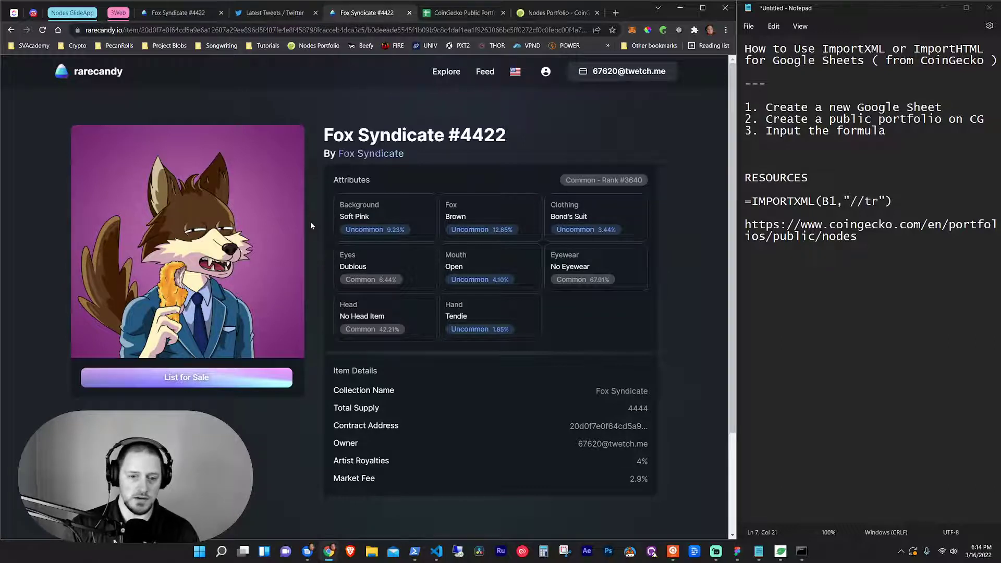
left_click_drag(339, 200, 386, 233)
left_click(422, 211)
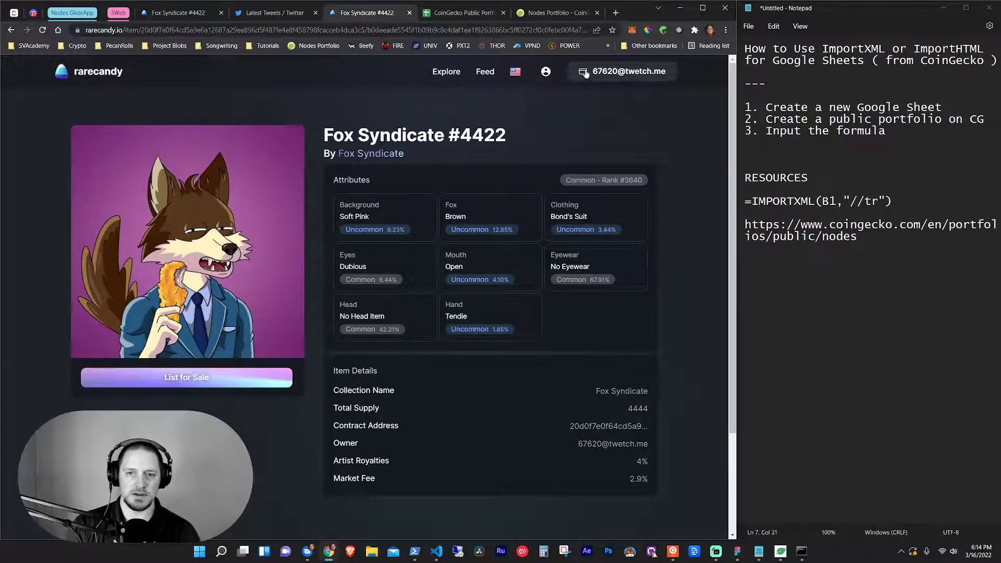
left_click(604, 73)
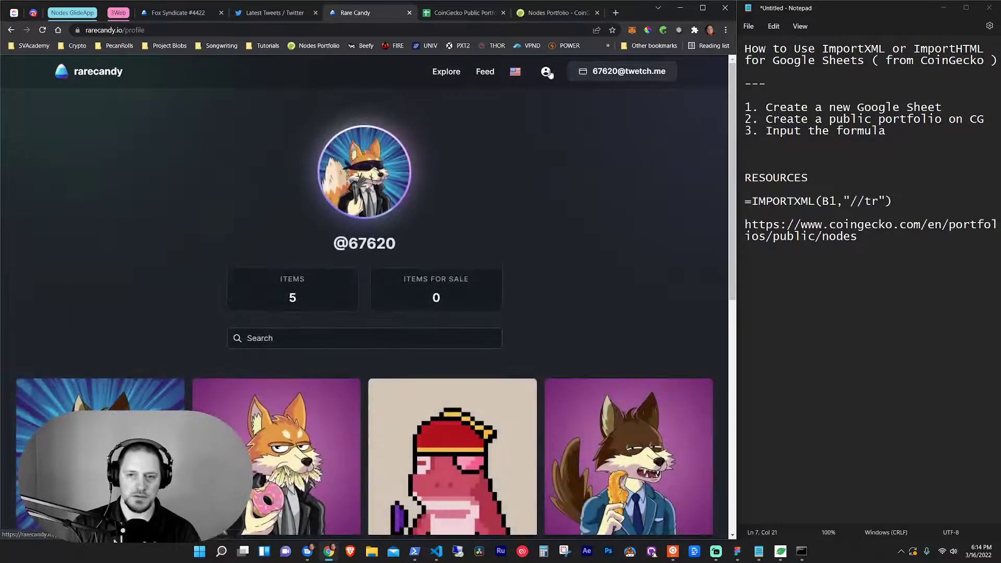
Copy the BSV deposit address from the wallet extension's Deposit view.
left_click(679, 29)
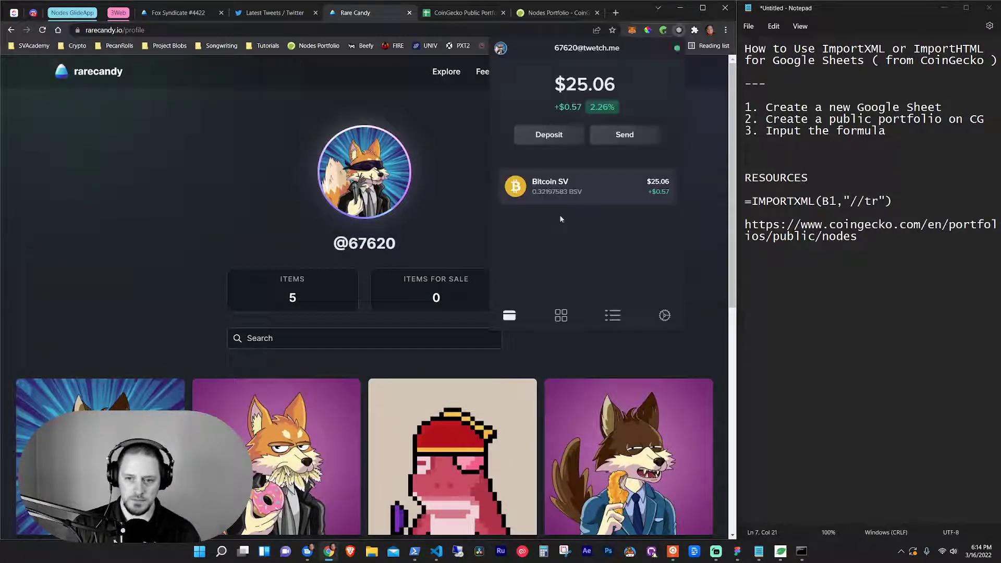
left_click(544, 147)
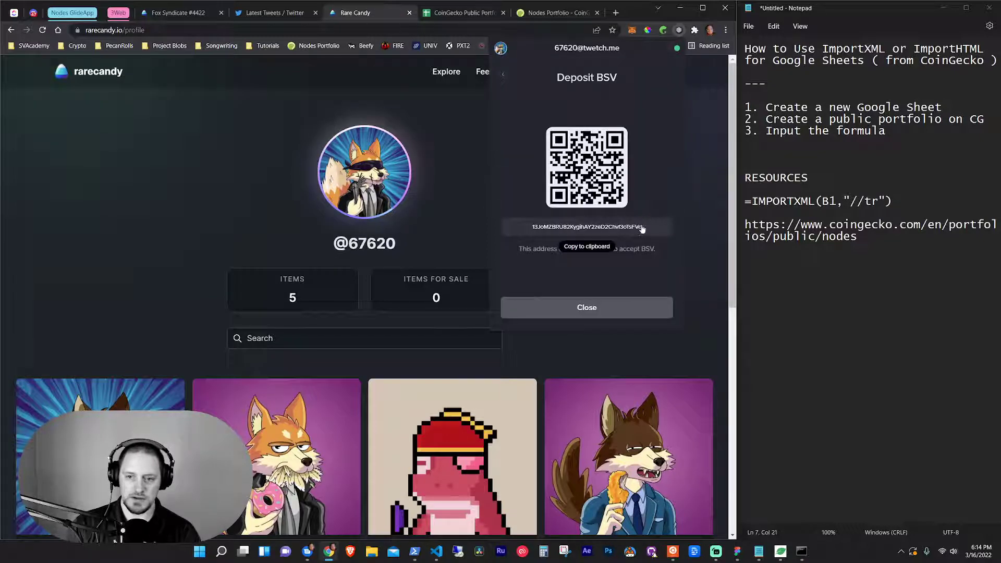
left_click(523, 236)
left_click(593, 230)
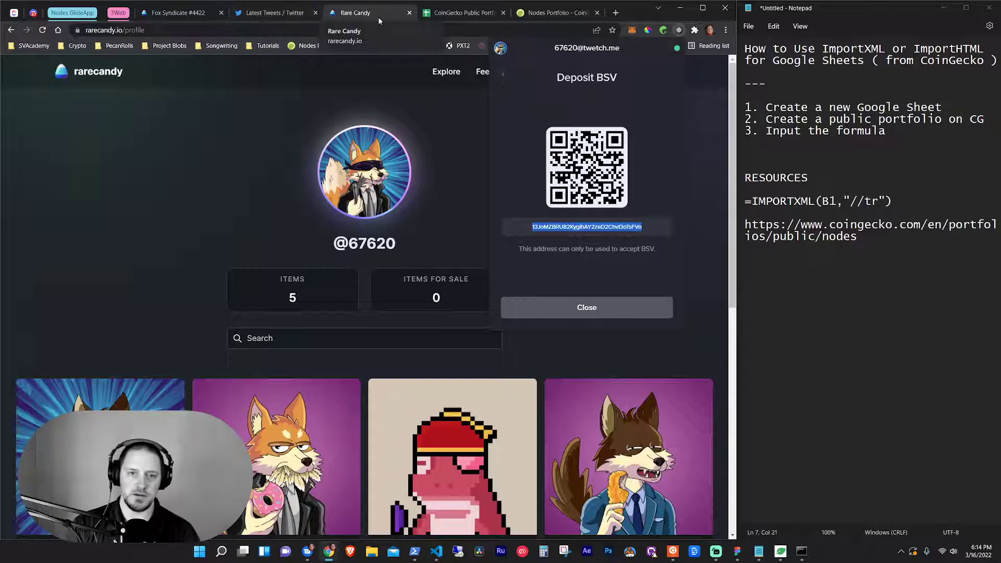
Copy the BSV deposit address from twetch.com's wallet page, then return to the giveaway tweet draft.
left_click(115, 30)
type("twetch.com")
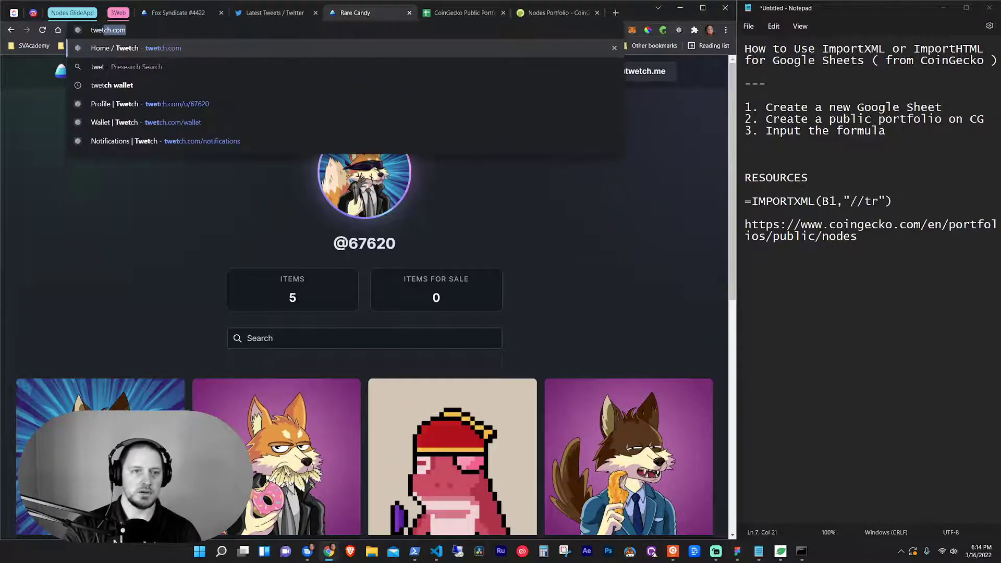
key("Return")
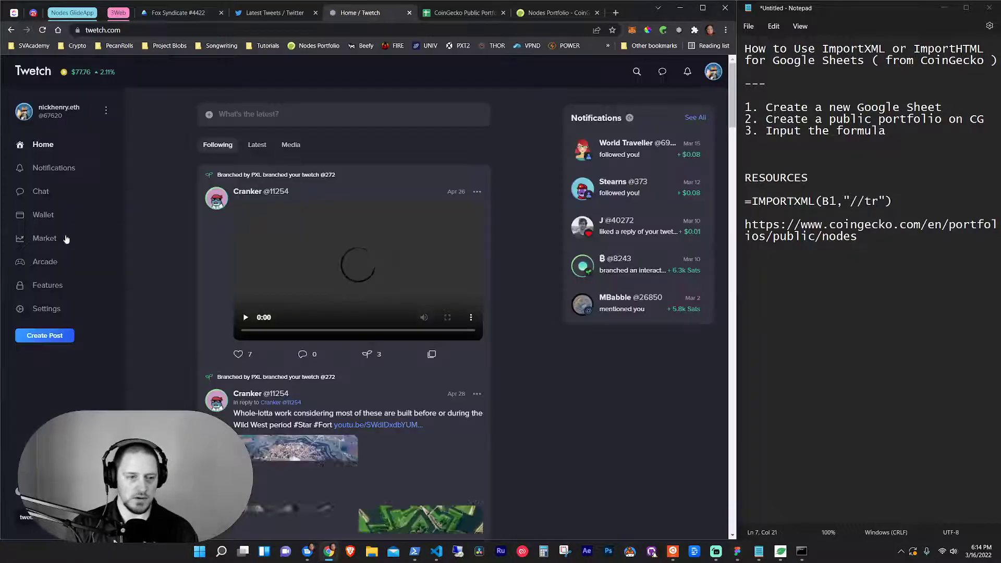
left_click(43, 214)
left_click(295, 208)
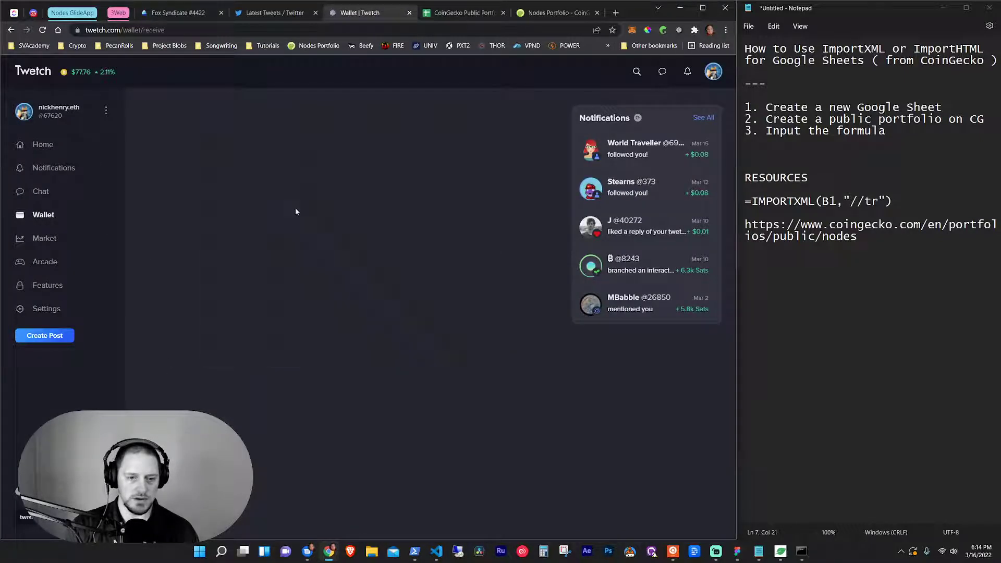
left_click(386, 284)
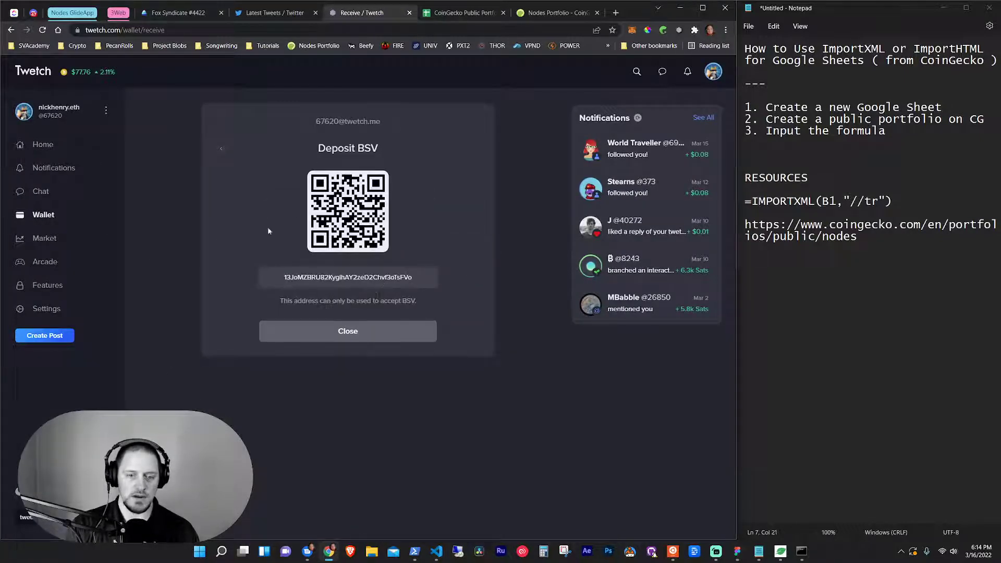
left_click(266, 13)
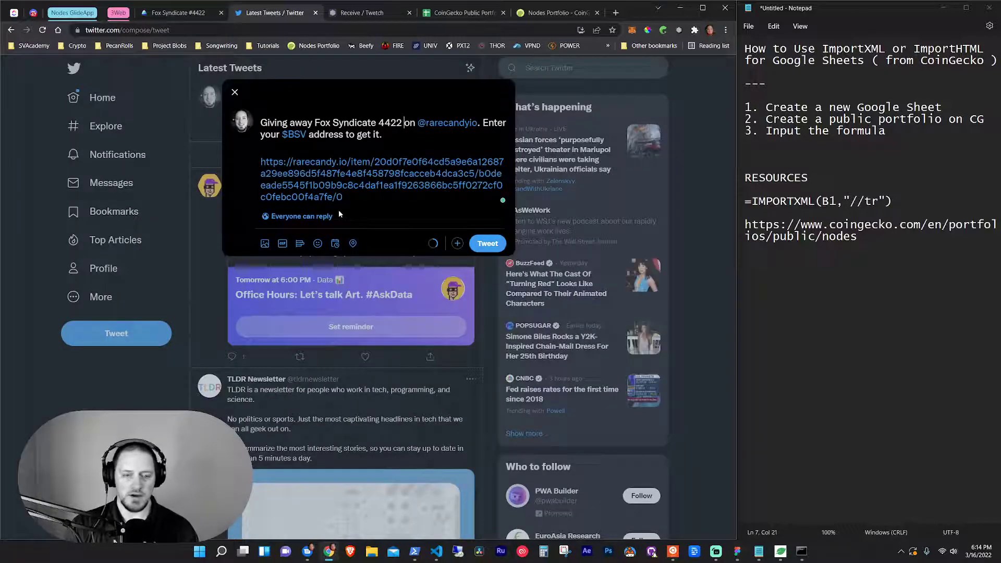